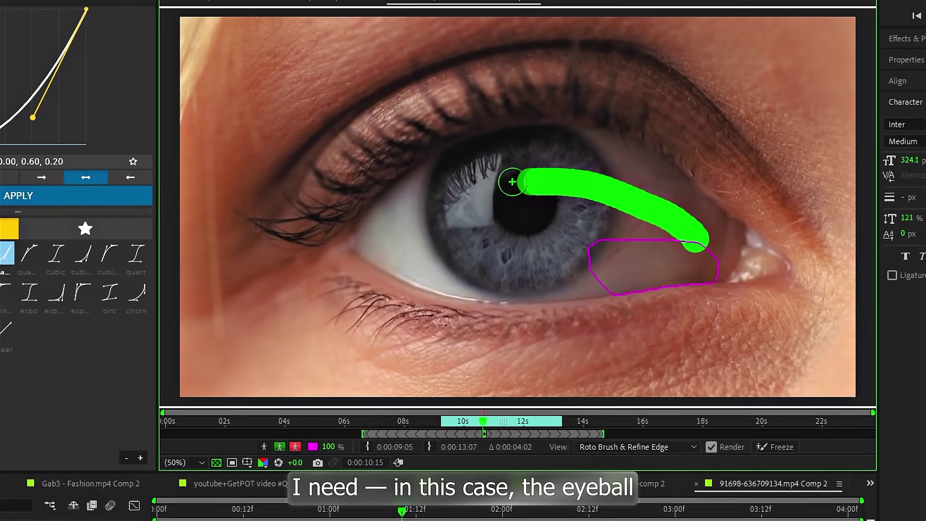
Step: Isolate the eyeball with Roto Brush, including a Refine Edge stroke along its outline, and freeze the result
left_click_drag(422, 270, 376, 232)
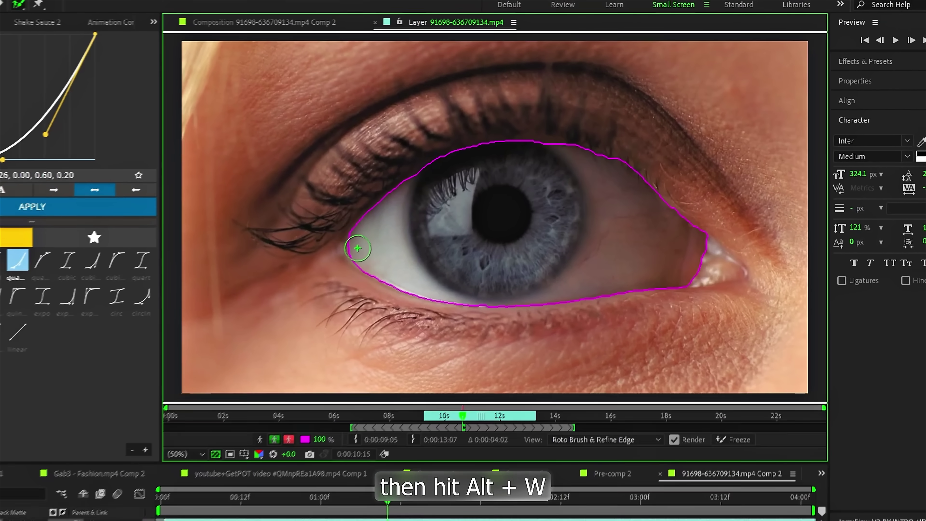
left_click(354, 249)
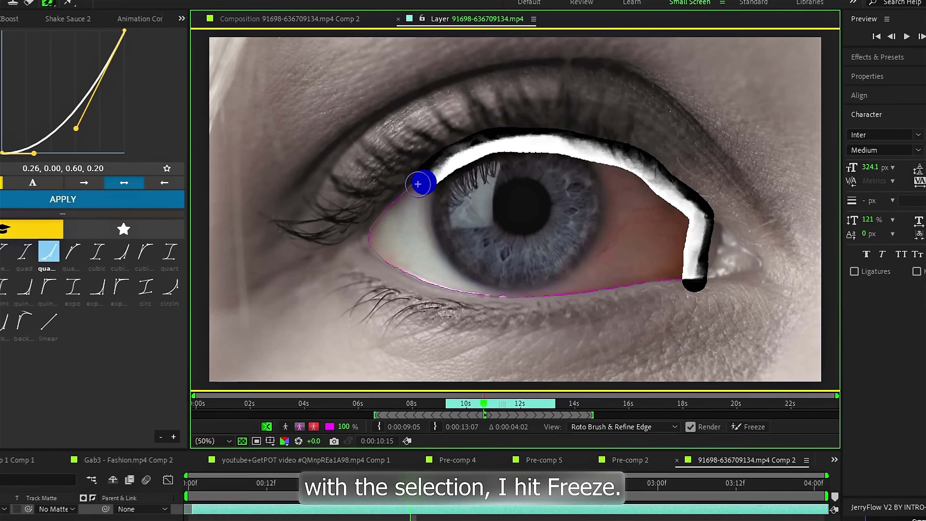
left_click_drag(424, 182, 662, 277)
left_click(744, 421)
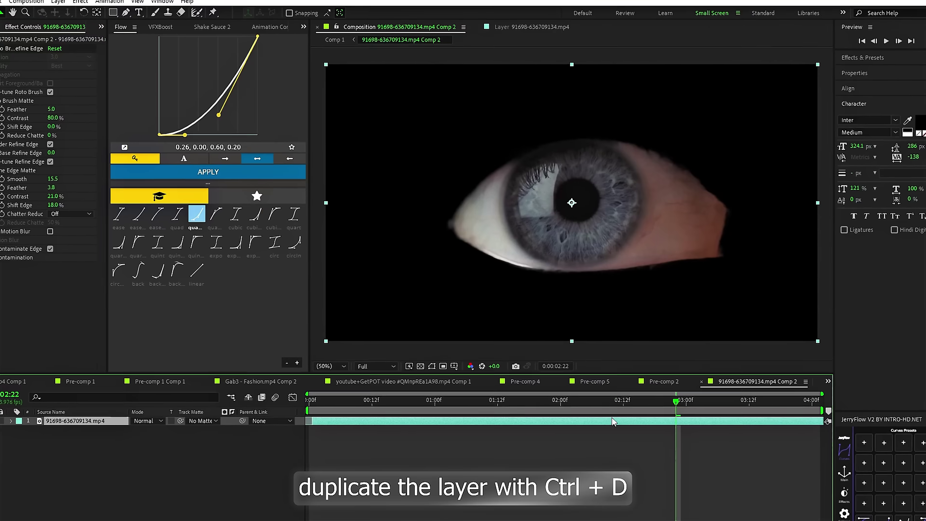
Step: Duplicate the rotoscoped eye layer, and on the lower copy invert the Roto Brush foreground and background and freeze it
key("ctrl+d")
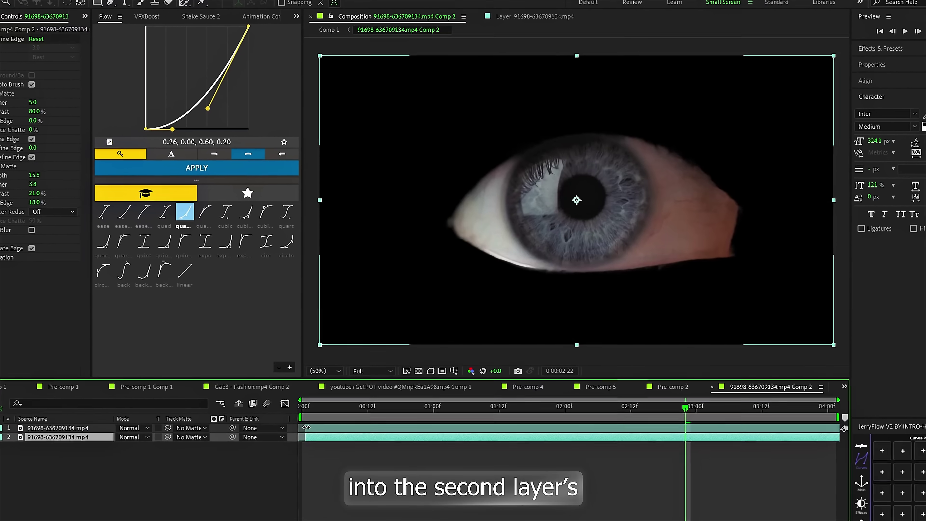
double_click(345, 433)
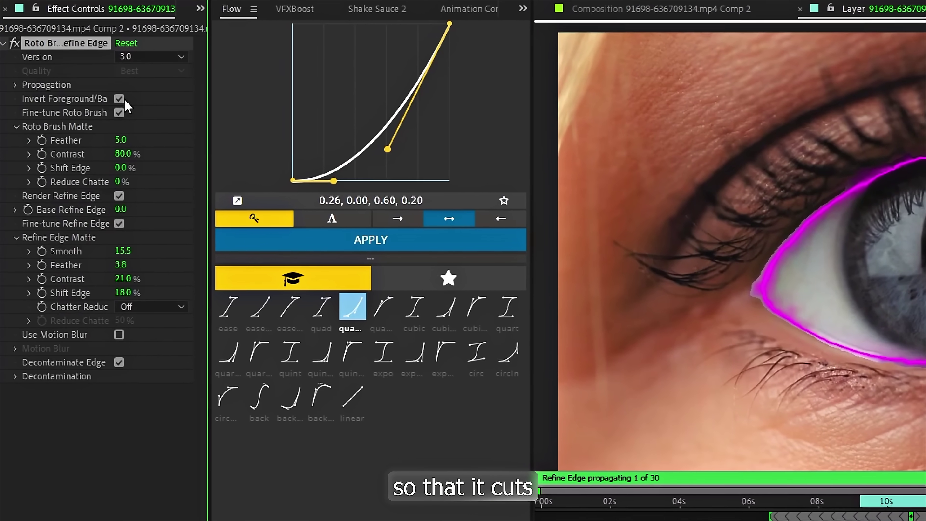
left_click(112, 98)
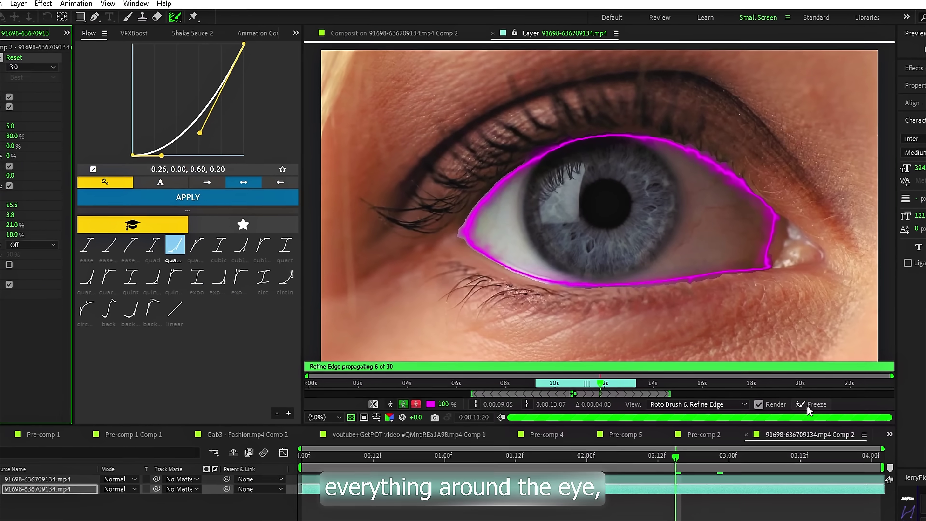
left_click(802, 389)
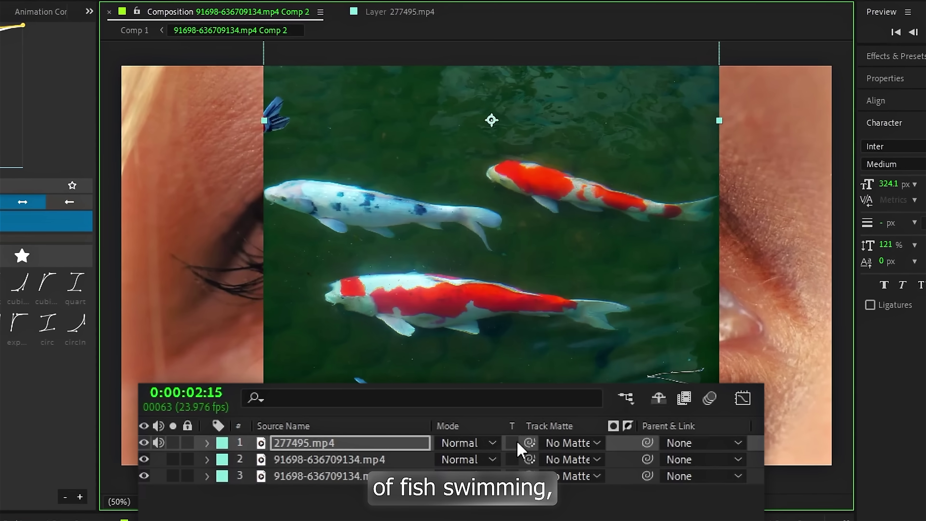
Step: Use the eyeball layer as the fish clip's track matte and add S_DropShadow to the surrounding-skin layer, adjusting its shadow opacity
left_click_drag(525, 442, 405, 457)
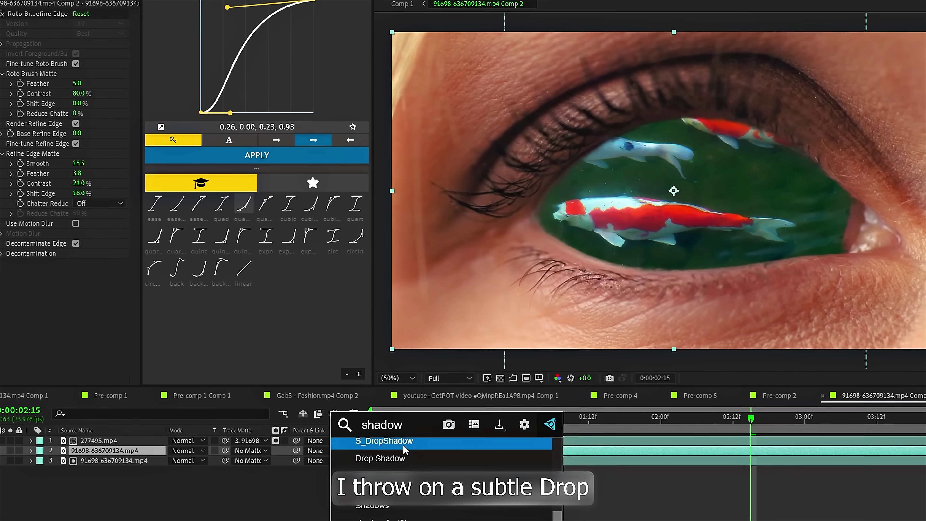
left_click(404, 443)
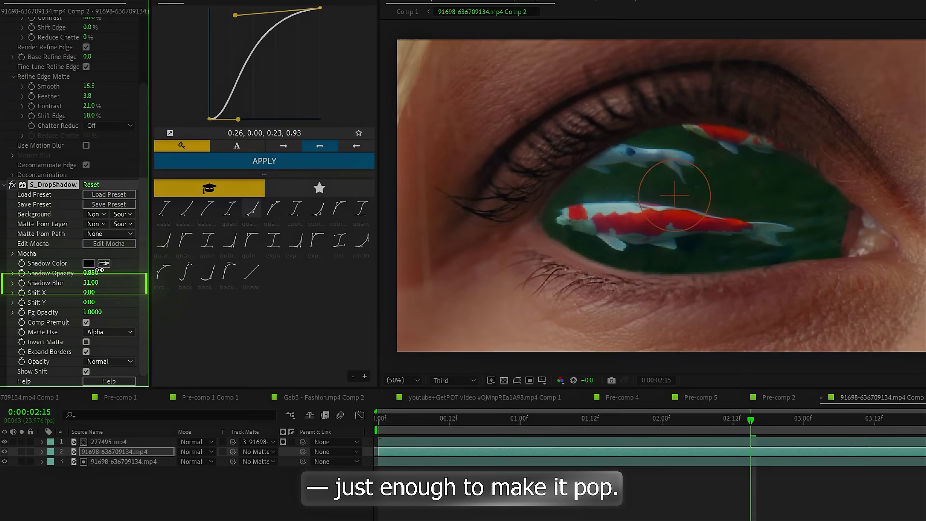
left_click_drag(94, 272, 103, 272)
Step: Set the fish layer's blending mode to Hard Light and adjust its S_WarpFishEye effect with Amount 0.80 and a modified Z Dist
left_click(192, 440)
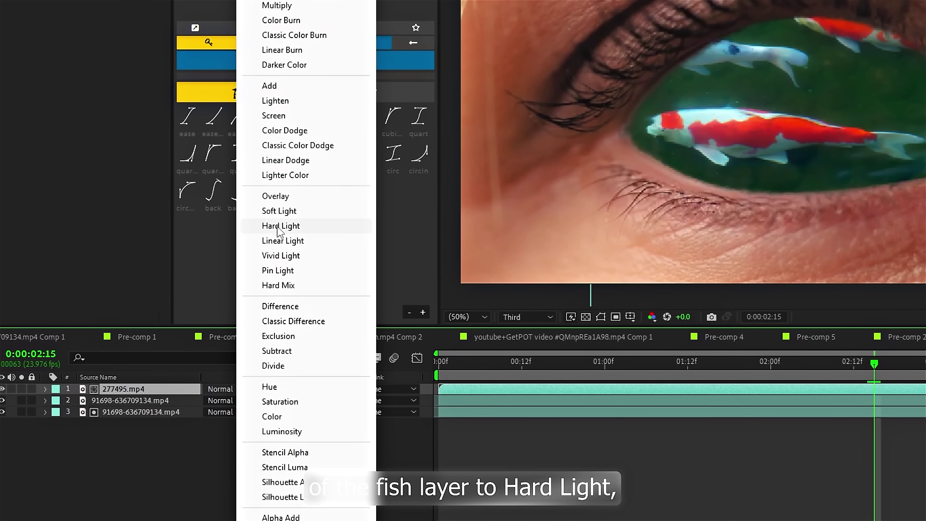
left_click(284, 222)
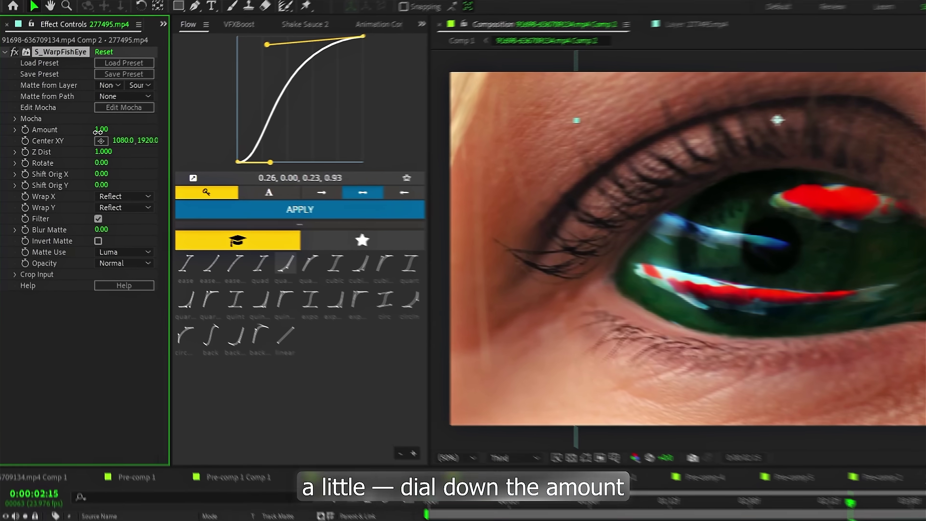
left_click(93, 133)
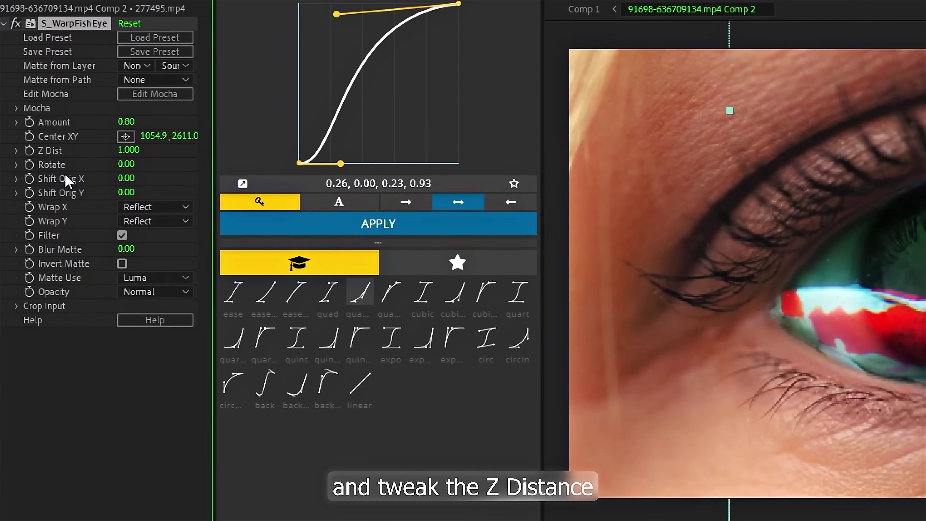
left_click_drag(129, 150, 157, 150)
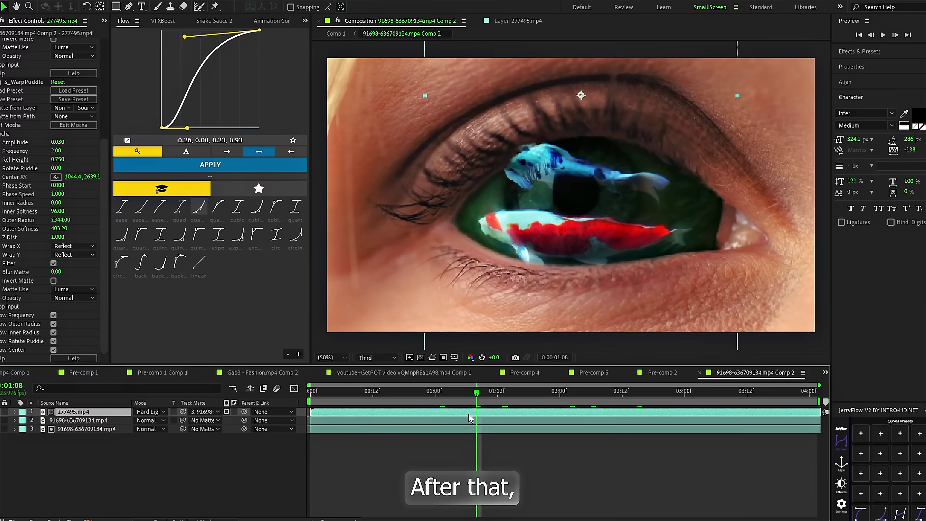
Step: Pre-compose the fish layer and set the resulting layer's blending mode to Hard Light
key("ctrl+shift+c")
left_click(486, 324)
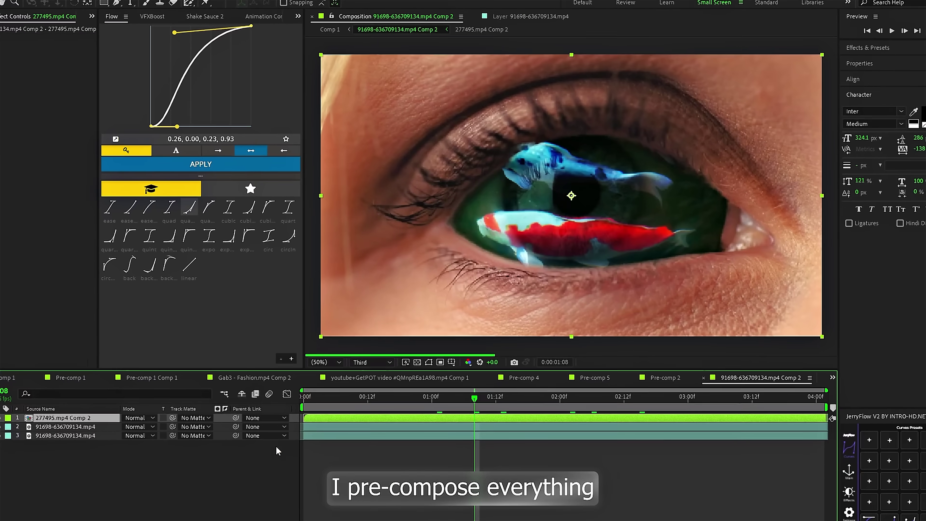
left_click(139, 422)
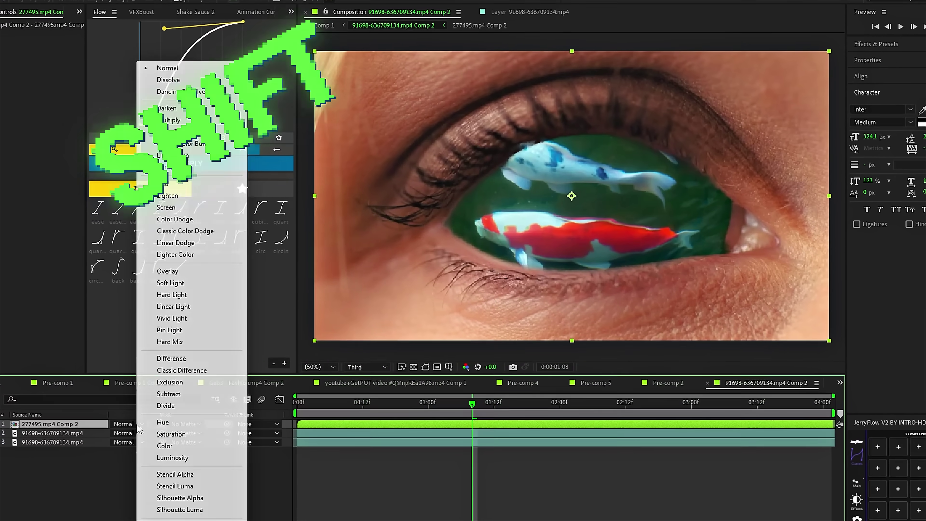
left_click(186, 302)
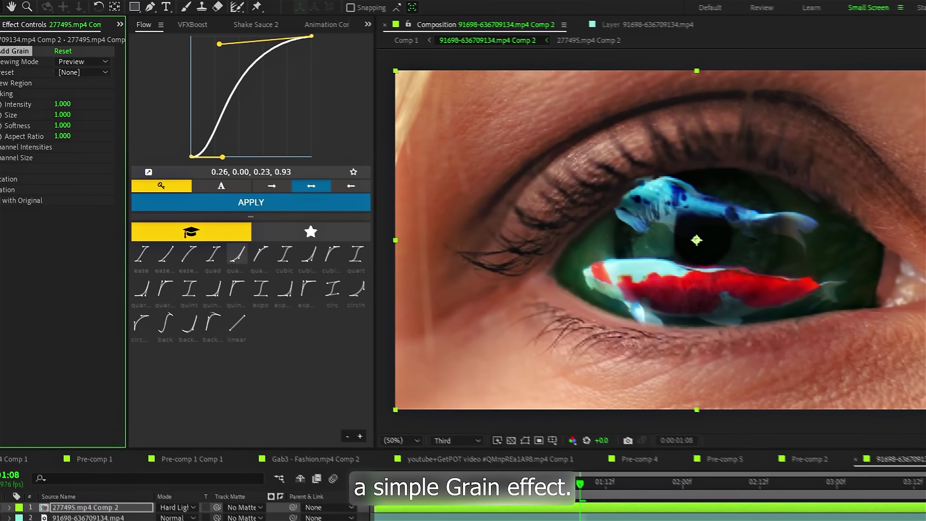
Step: Set the Add Grain viewing mode to Final Output and reduce the grain size slightly under Tweaking
left_click(36, 40)
left_click(40, 84)
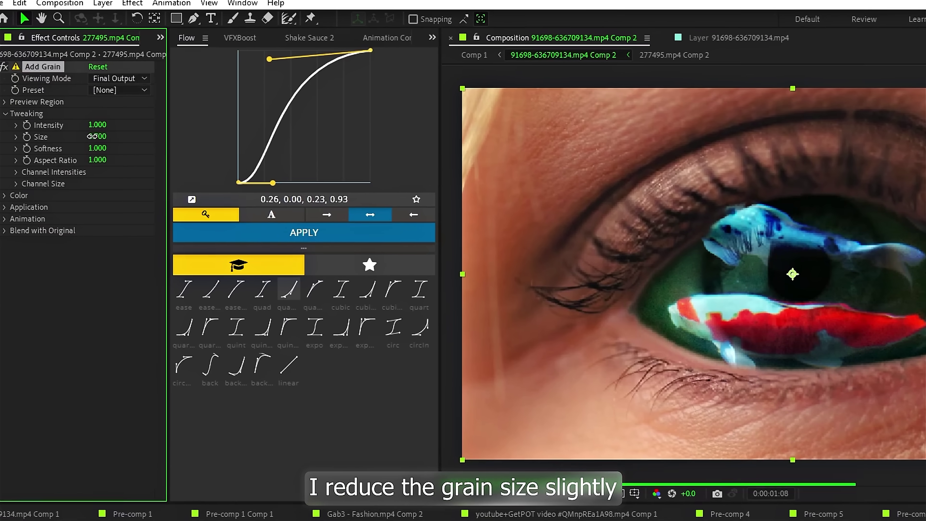
left_click_drag(92, 132, 87, 133)
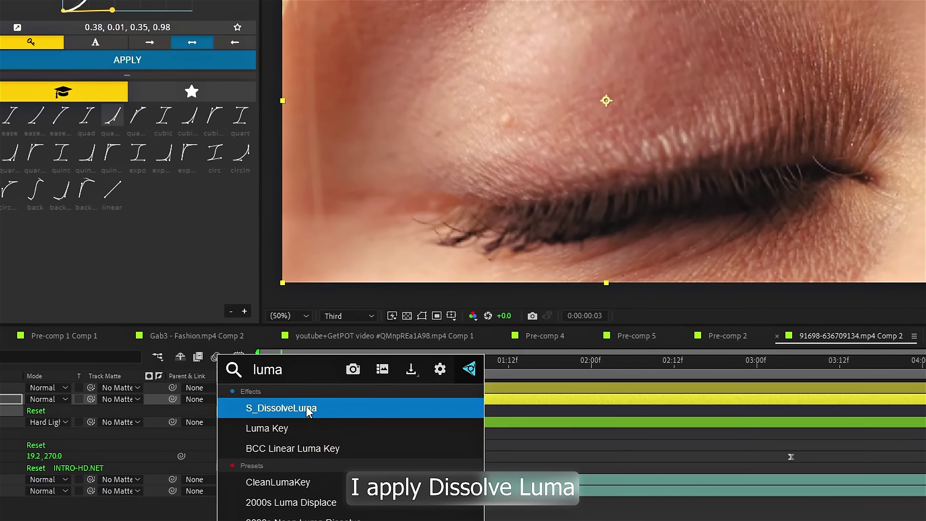
Step: Apply S_DissolveLuma to the lower adjustment layer and advance the playhead to 0:00:00:21
left_click(309, 412)
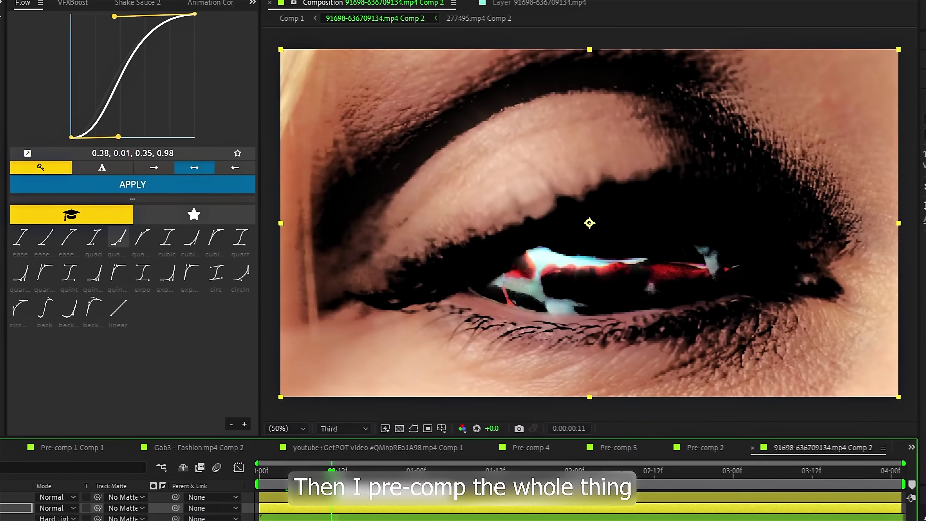
left_click_drag(332, 470, 358, 474)
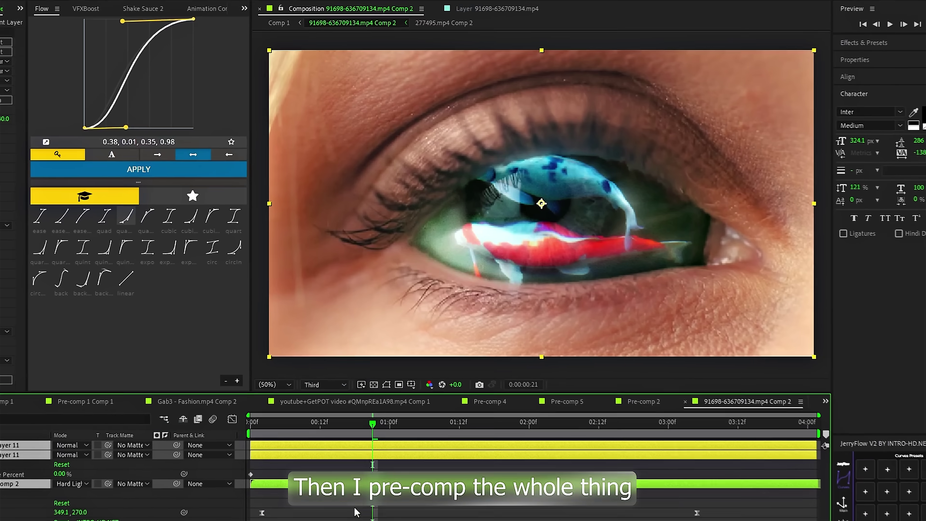
Step: Pre-compose all layers, moving all attributes into the new composition, and search the effects for Threshold with "thr"
key("ctrl+shift+c")
left_click(446, 333)
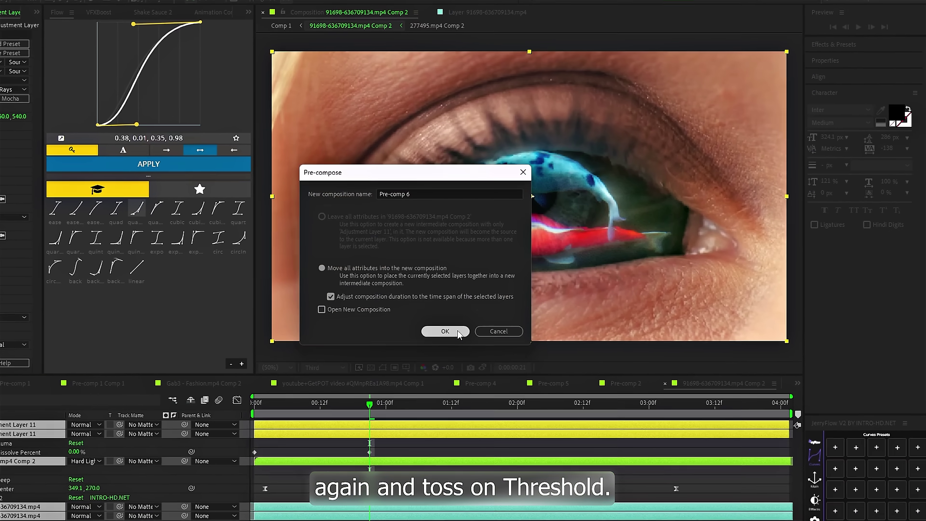
key("ctrl+space")
type("thr")
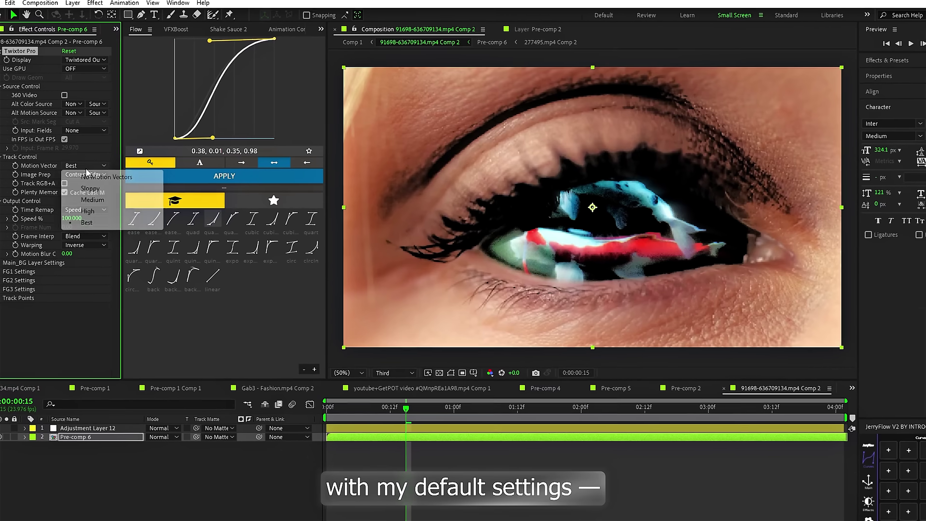
Step: Set Twixtor Pro's frame interpolation to Motion Weighted and pre-compose the layer with time remapping enabled
left_click(104, 276)
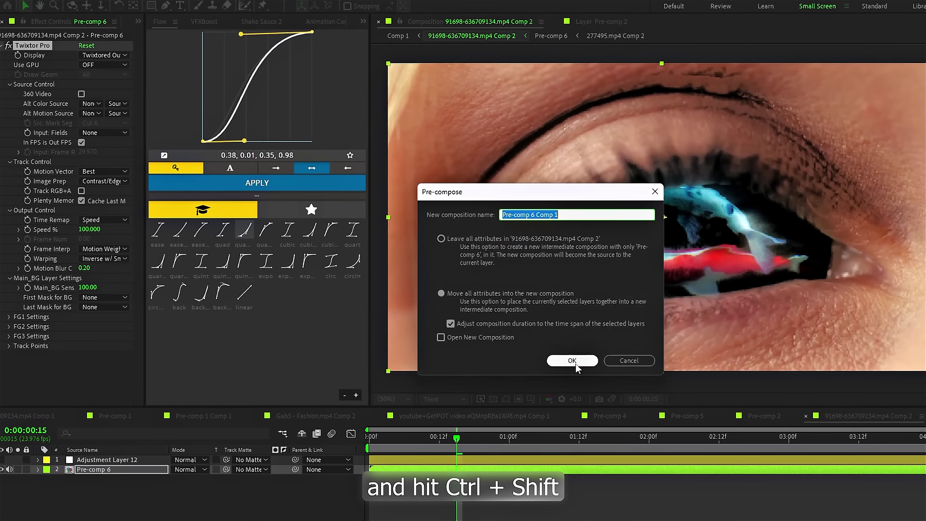
left_click(572, 361)
key("ctrl+alt+t")
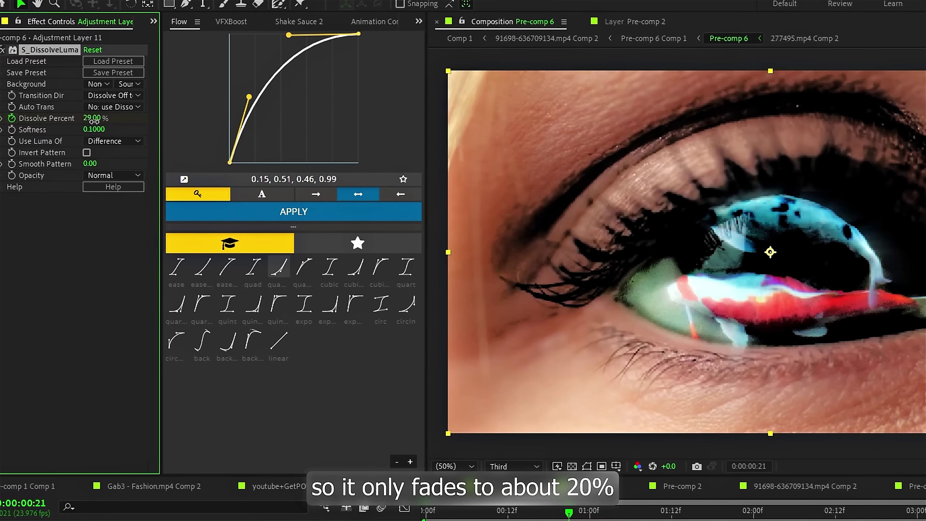
Step: Adjust the S_DissolveLuma Dissolve Percent on the adjustment layer at 0:00:00:21
left_click_drag(95, 116, 120, 127)
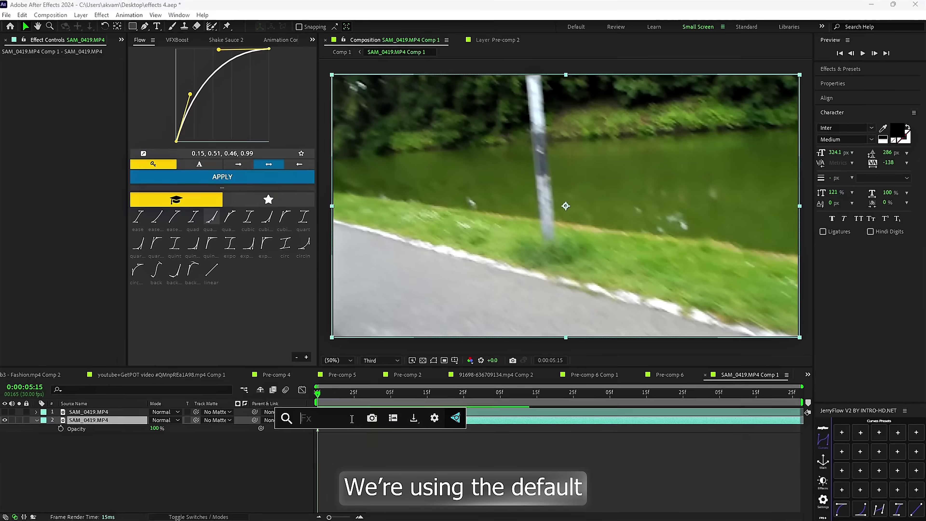
Step: Apply CC Ball Action to the lower SAM_0419 layer and increase its Displace value
type("bal")
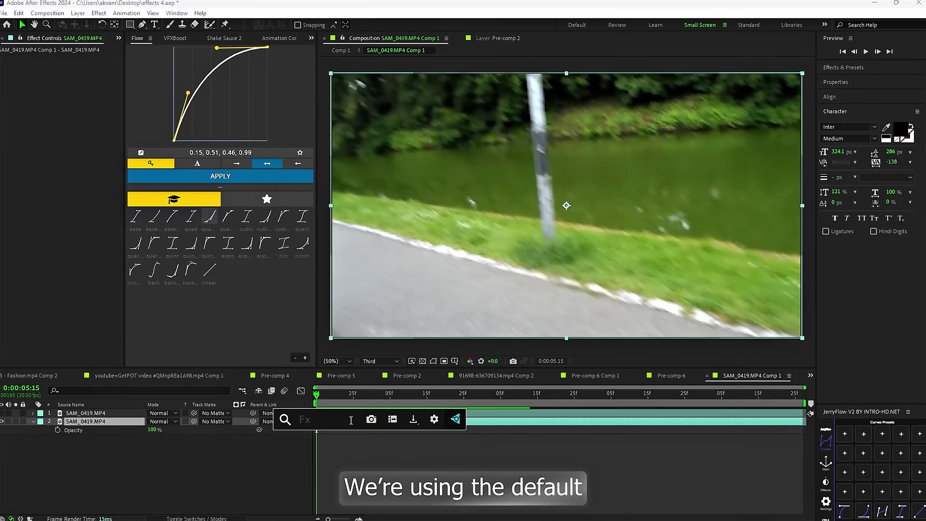
left_click(350, 428)
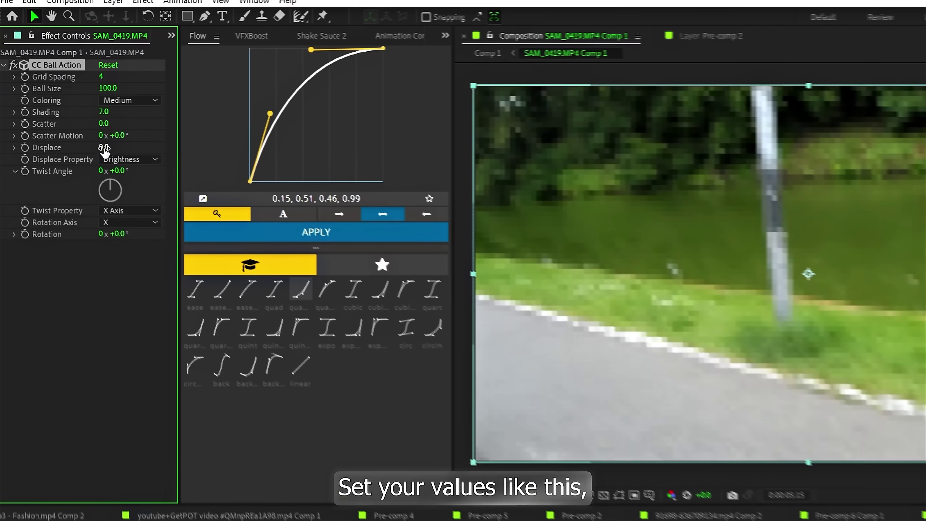
left_click_drag(104, 150, 268, 180)
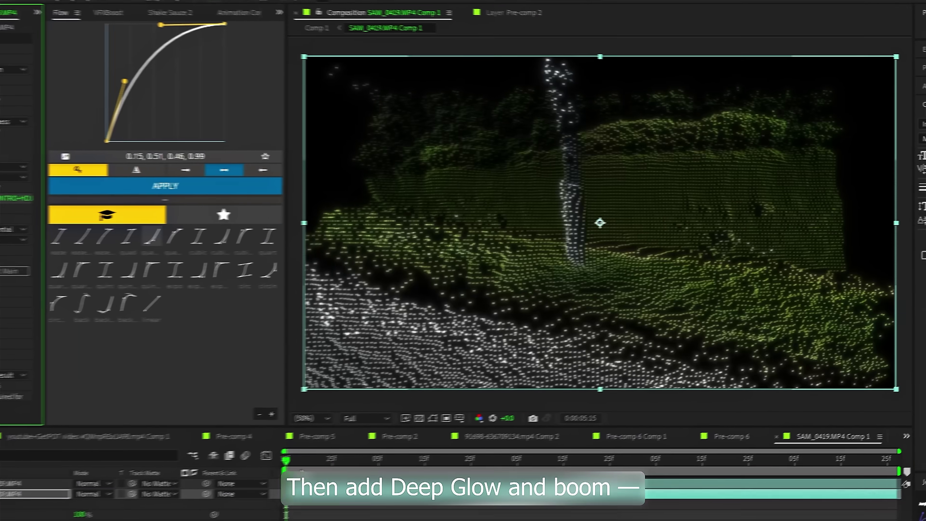
left_click_drag(406, 486, 465, 491)
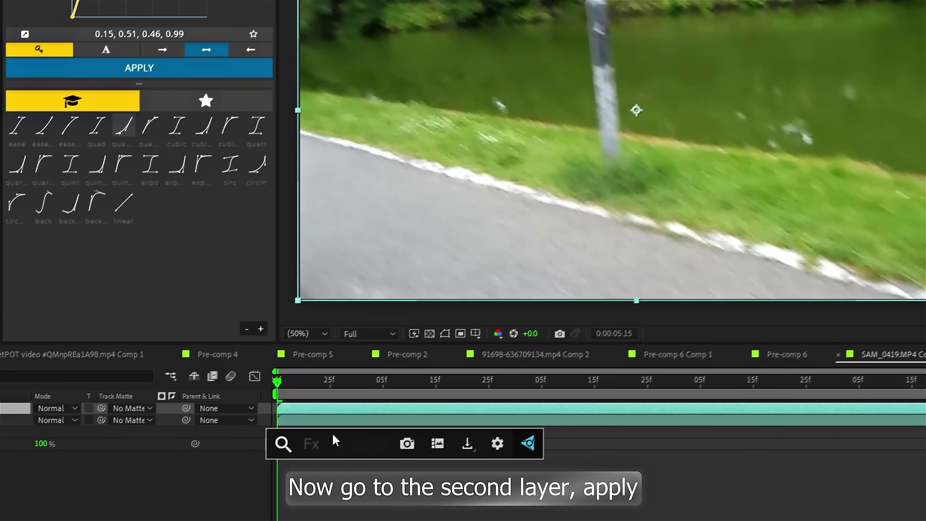
Step: Apply S_WipePlasma to the upper SAM_0419 layer as its transition effect
type("plas")
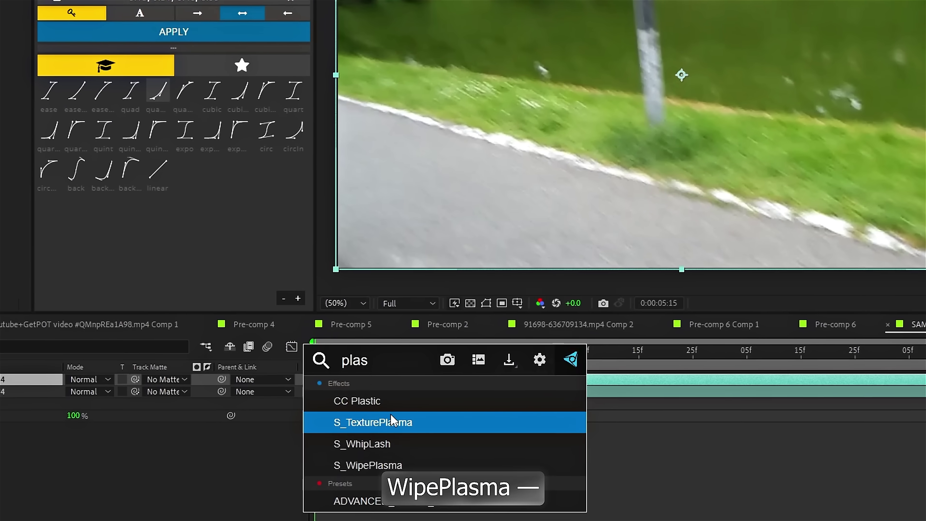
left_click(378, 470)
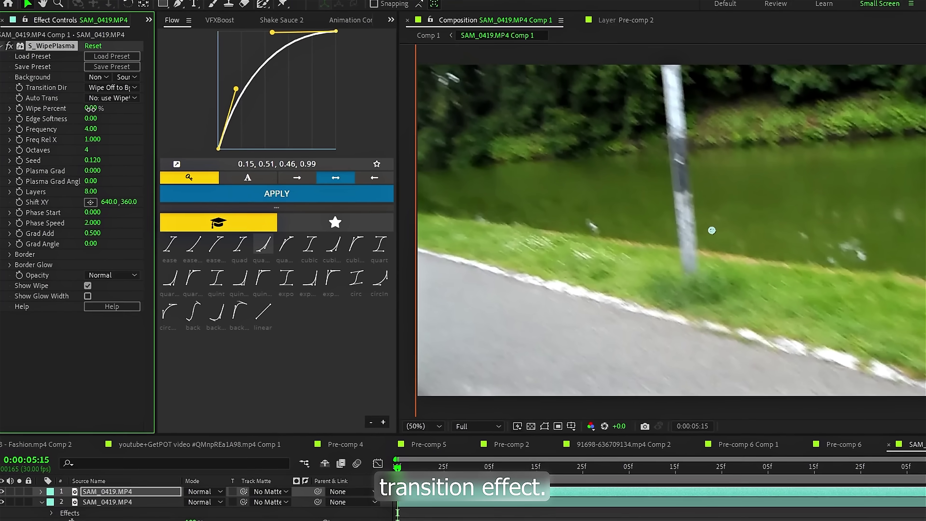
left_click_drag(39, 34, 61, 40)
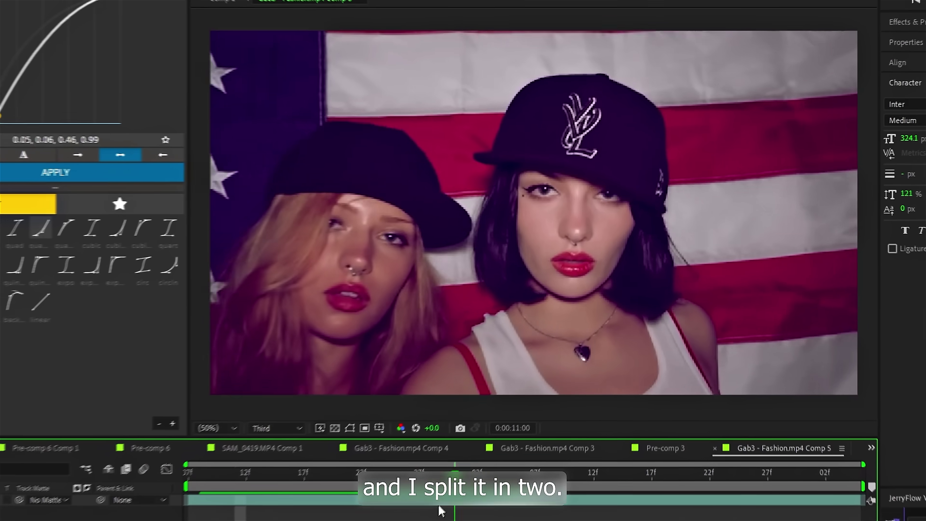
left_click(361, 473)
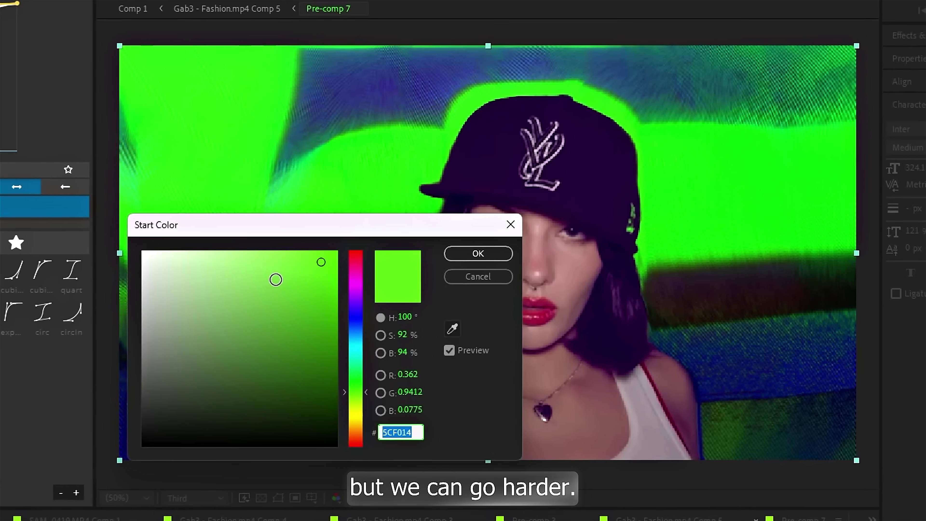
Step: Recolour the S_Gradient effect with a light blue start colour and a pink end colour
left_click(322, 268)
left_click_drag(391, 367, 395, 313)
left_click_drag(347, 341, 347, 343)
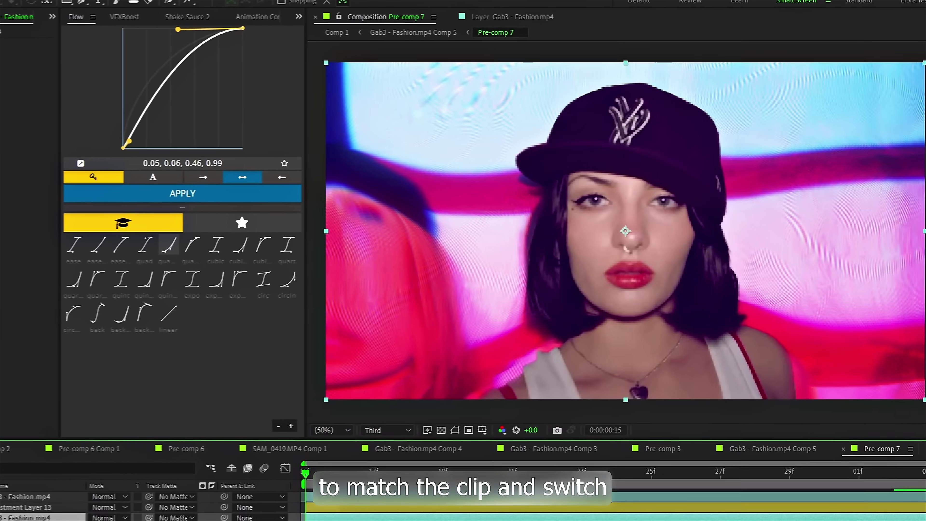
Step: Set the blending mode of the adjustment layer between the two fashion clips to Overlay
left_click(361, 506)
left_click(153, 494)
left_click(191, 312)
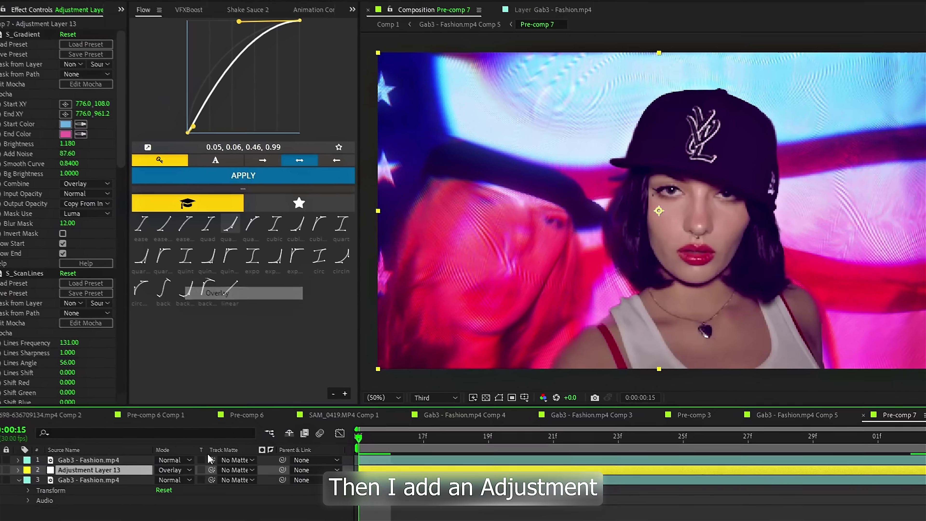
Step: Add an adjustment layer beneath the Overlay adjustment layer and apply S_TexturePlasma to it with Layers at 7.10
key("ctrl+alt+y")
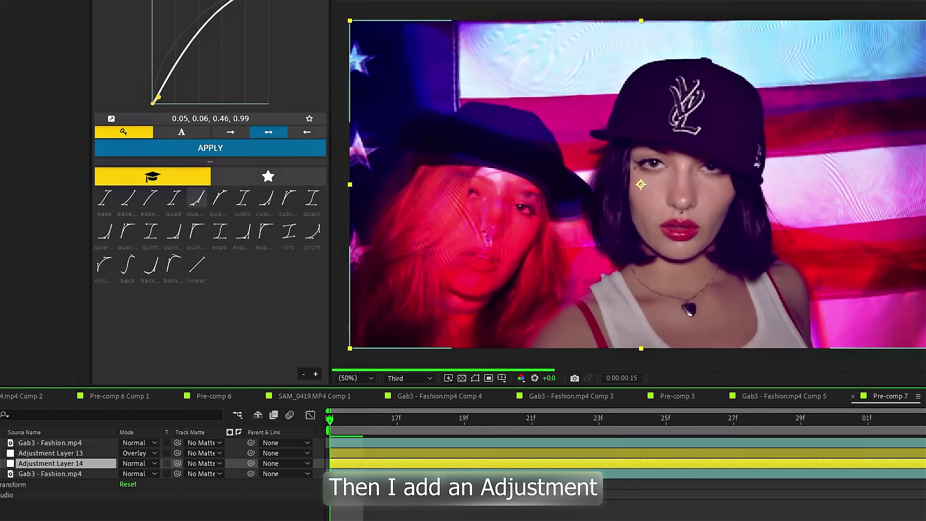
key("ctrl+space")
type("plasm")
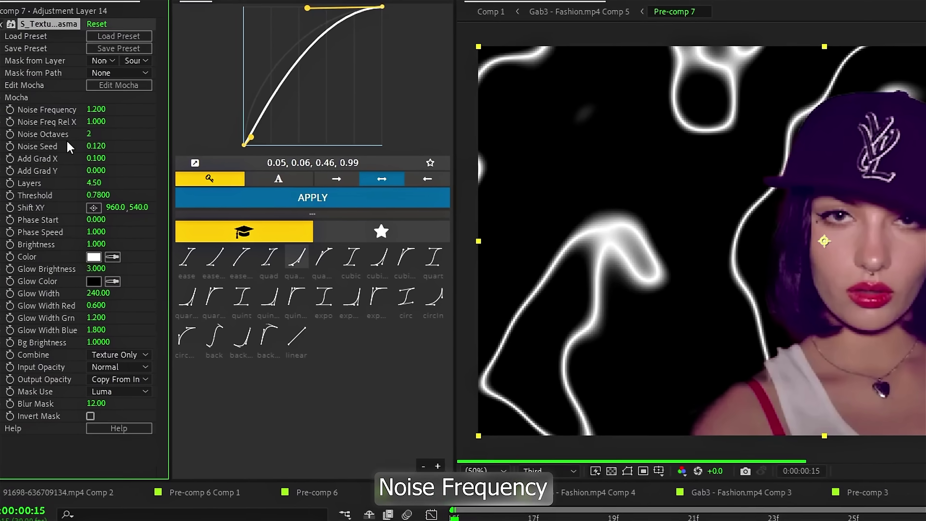
left_click_drag(110, 185, 108, 188)
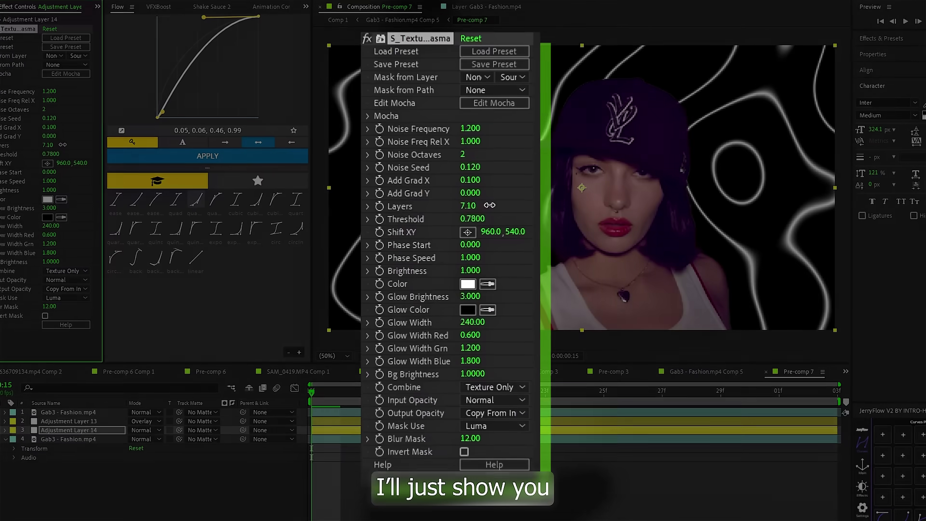
Step: Apply Warp to the plasma adjustment layer using the FishEye style and a Bend of -100
type("war")
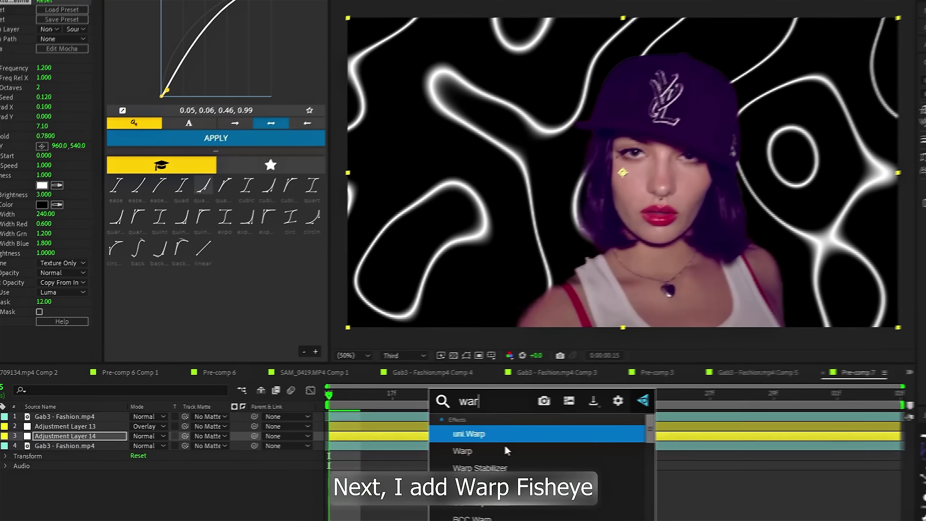
left_click(474, 450)
left_click(55, 331)
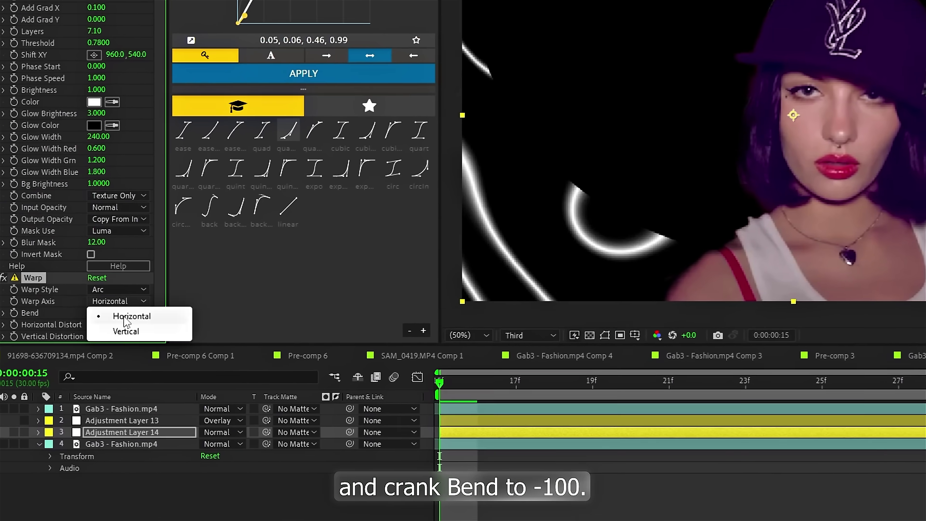
left_click(124, 321)
left_click(119, 289)
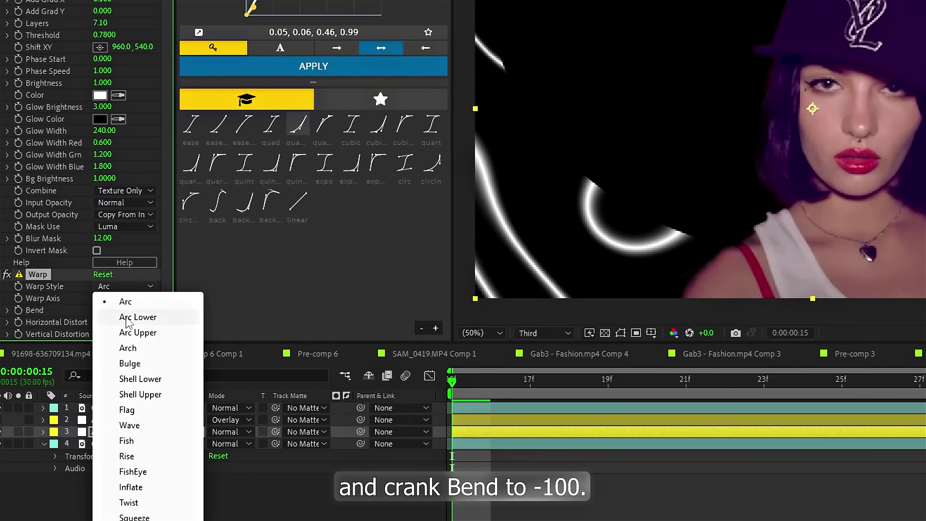
left_click(144, 471)
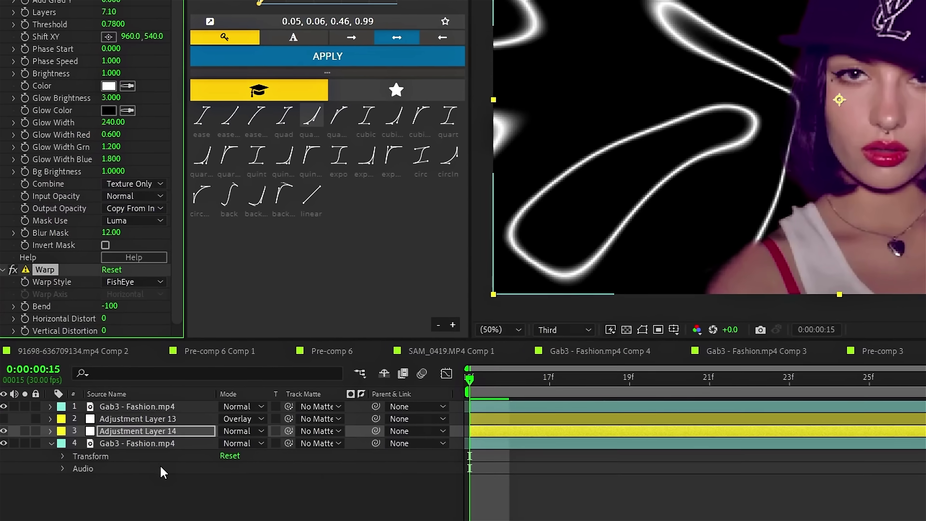
Step: Apply CC Lens to the plasma adjustment layer with a Size of 122
key("ctrl+space")
type("cc le")
key("Return")
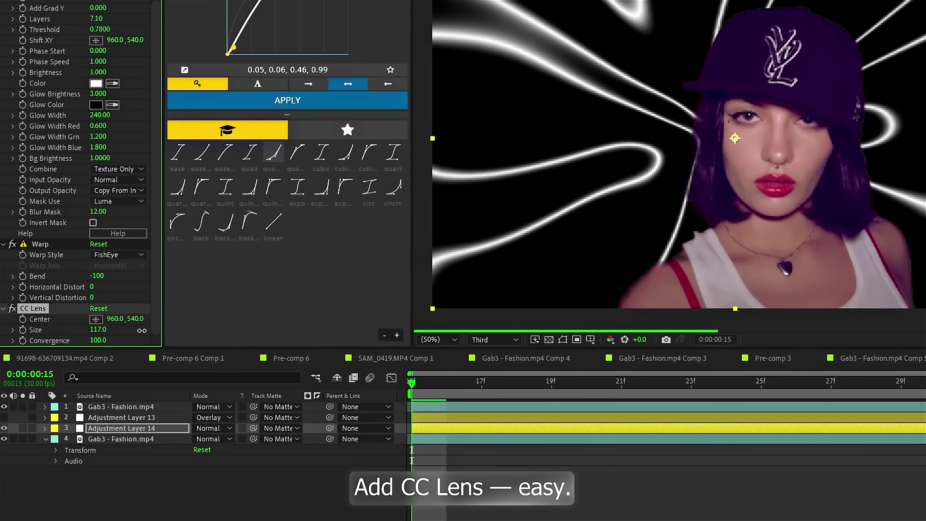
Step: Set the plasma adjustment layer's blending mode to Screen and check the glowing lines across the following frames
left_click(209, 427)
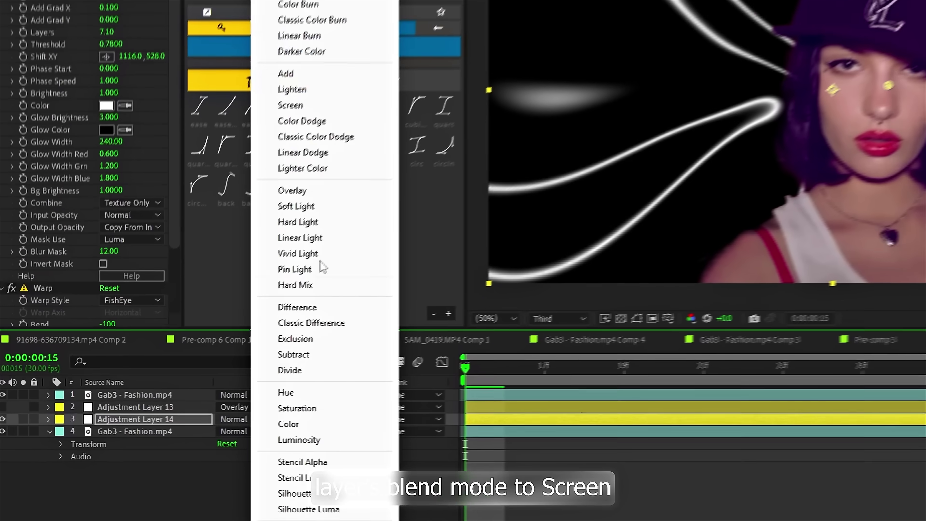
left_click(246, 152)
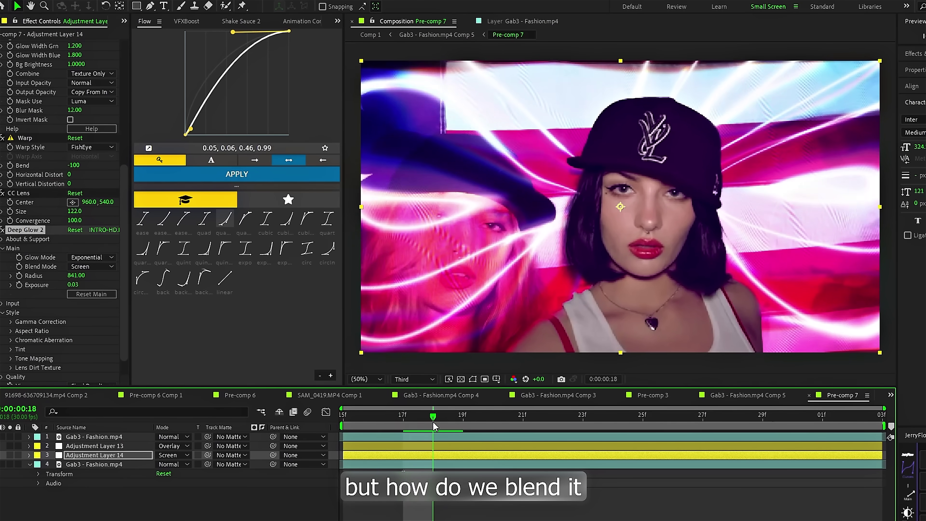
left_click_drag(434, 426, 469, 426)
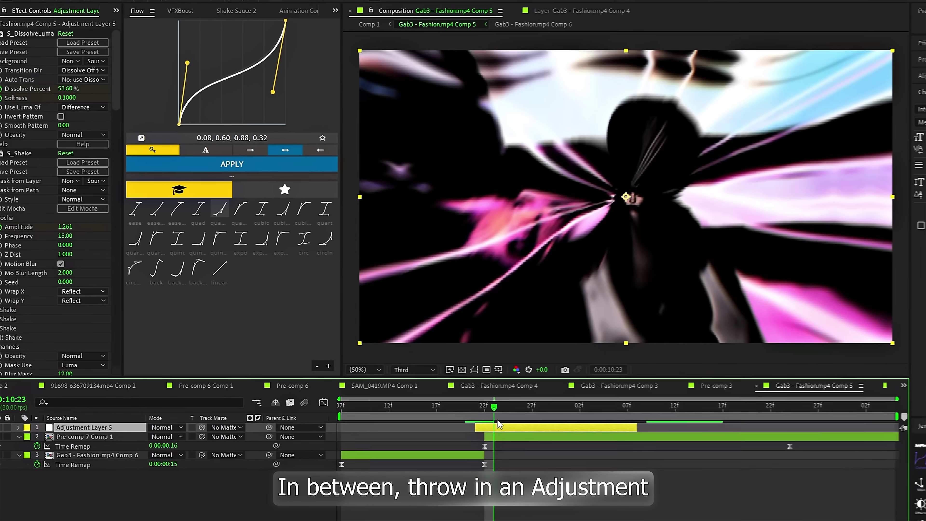
Step: Preview the shake transition between the two nested fashion clips in Gab3 - Fashion.mp4 Comp 5
left_click_drag(498, 424, 461, 454)
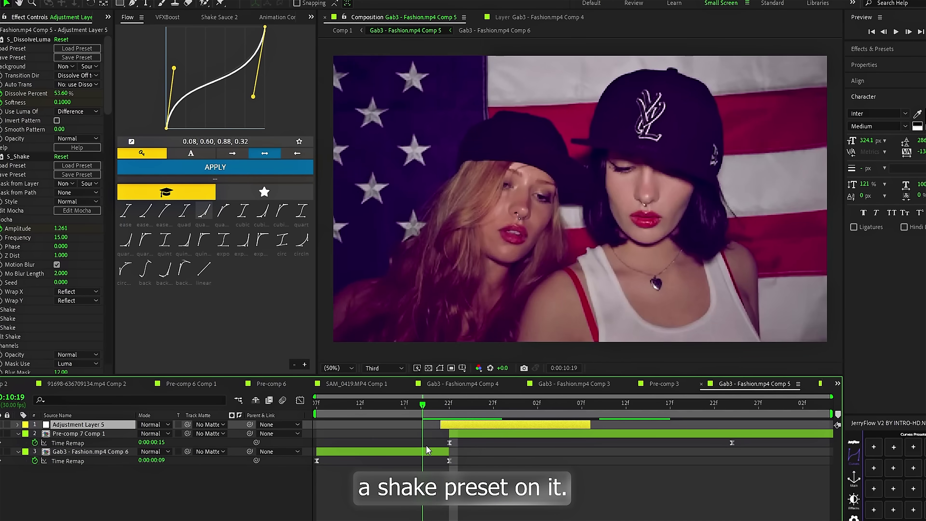
key("space")
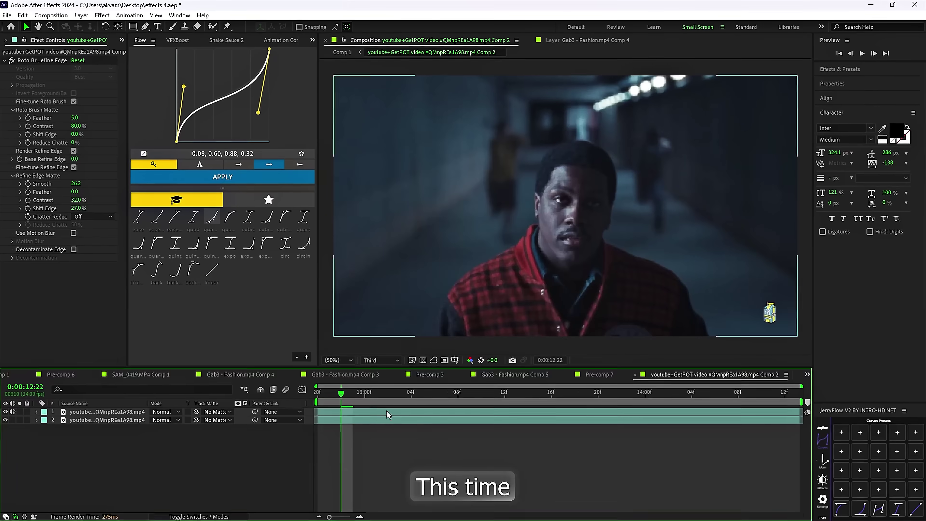
Step: Toggle the visibility of the lower clip to check the man's rotoscoped cutout
left_click(1, 424)
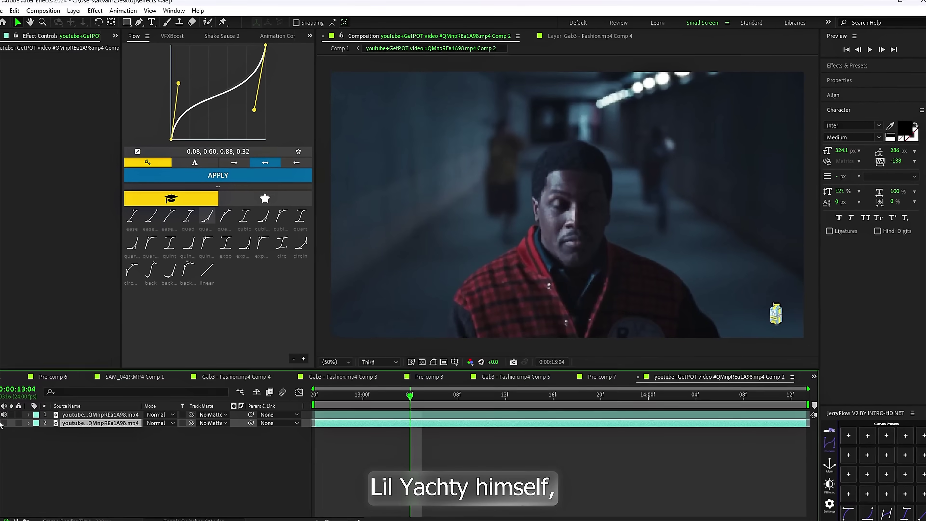
left_click(1, 423)
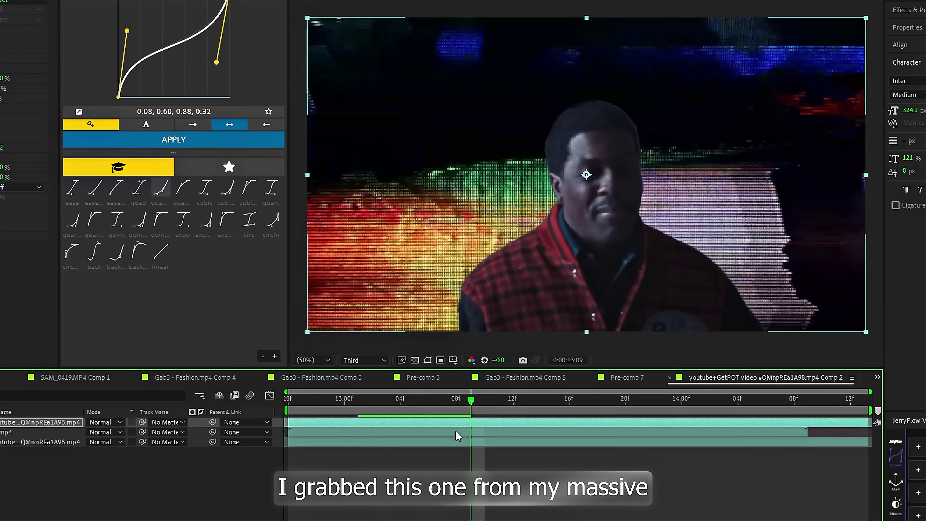
Step: Duplicate the 07.mp4 overlay clip and place the copy where the first one ends
left_click(340, 435)
left_click_drag(303, 437, 827, 435)
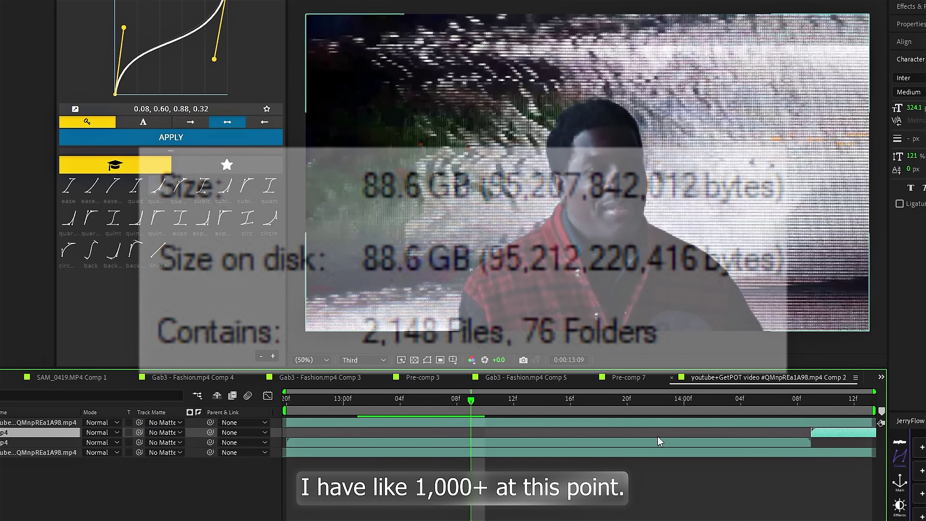
left_click_drag(474, 407, 619, 417)
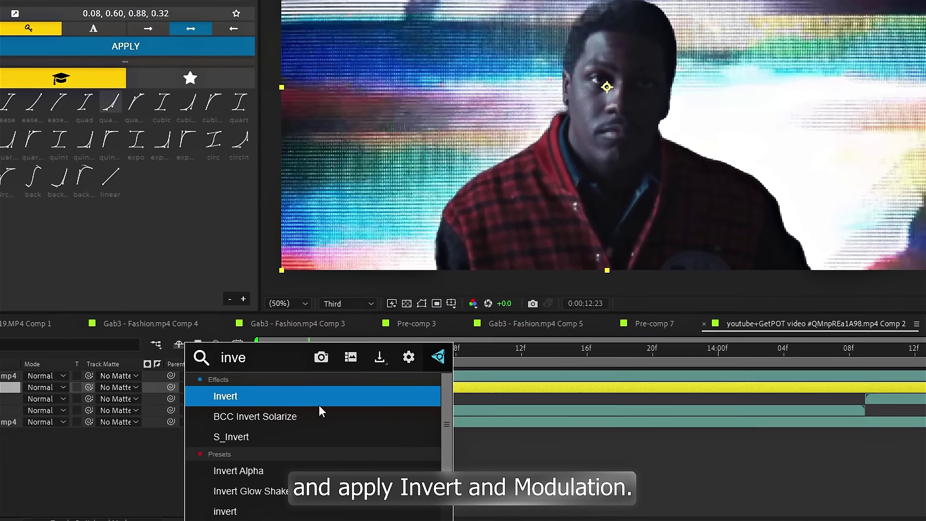
Step: Apply Invert and Modulation 2 to the adjustment layer above the 07.mp4 overlays
key("Return")
key("ctrl+space")
type("modula")
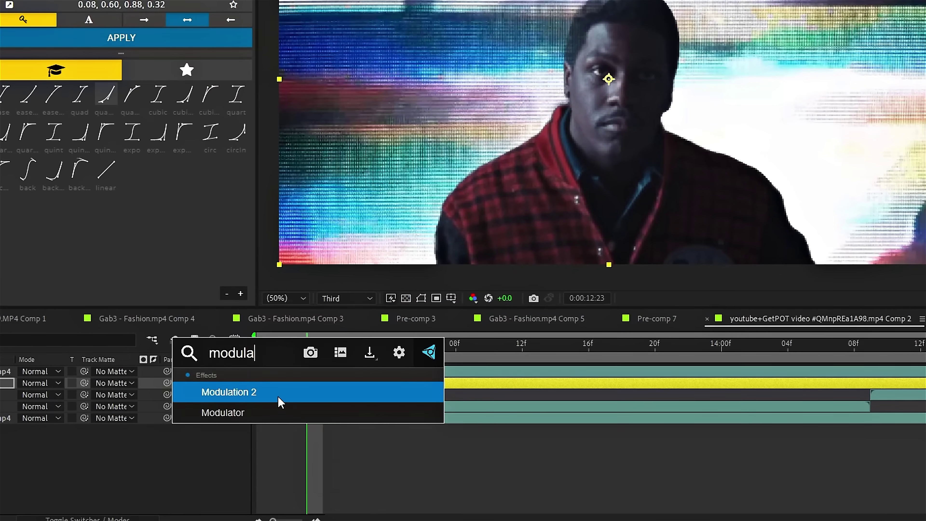
key("Return")
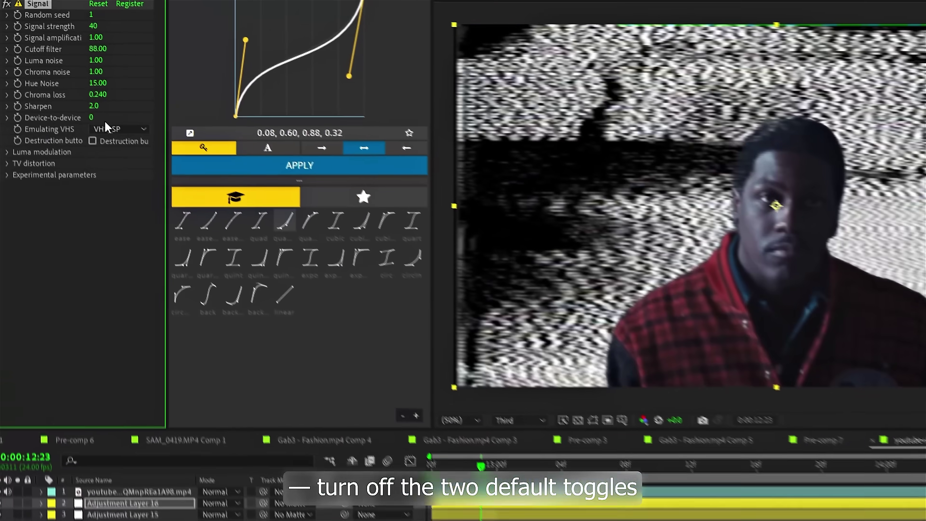
Step: Turn off the Turn On/Off and Tape Errors options in the Signal effect's Luma modulation settings
left_click(2, 124)
left_click(76, 134)
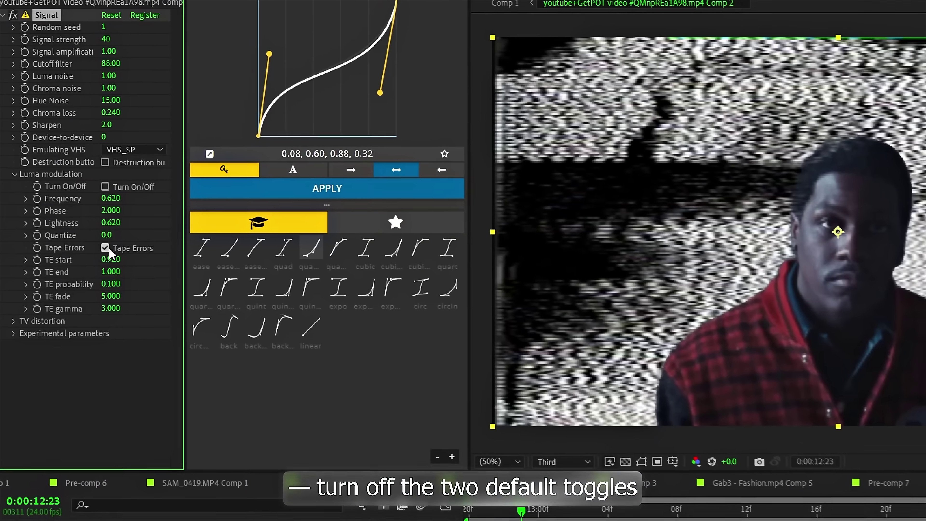
left_click(76, 186)
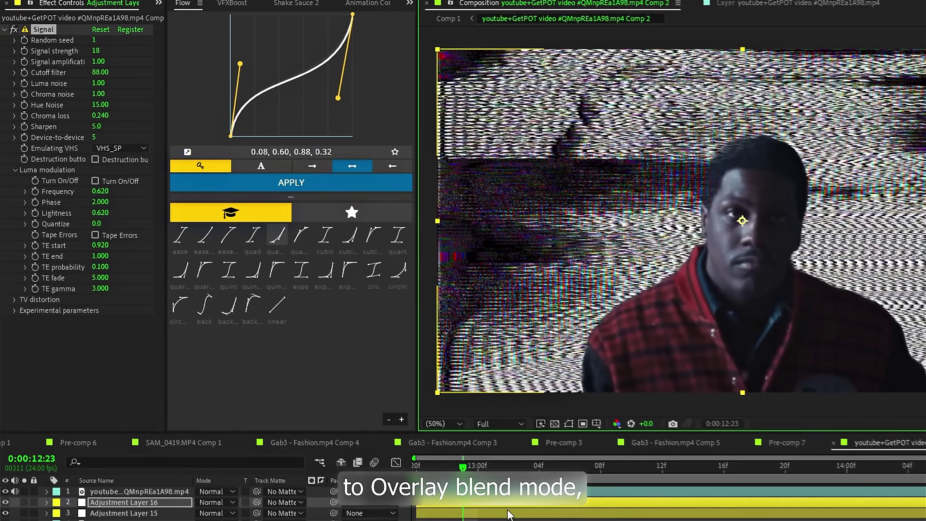
Step: Set the blending mode of the adjustment layer holding Invert and Modulation 2 to Subtract
left_click(510, 515)
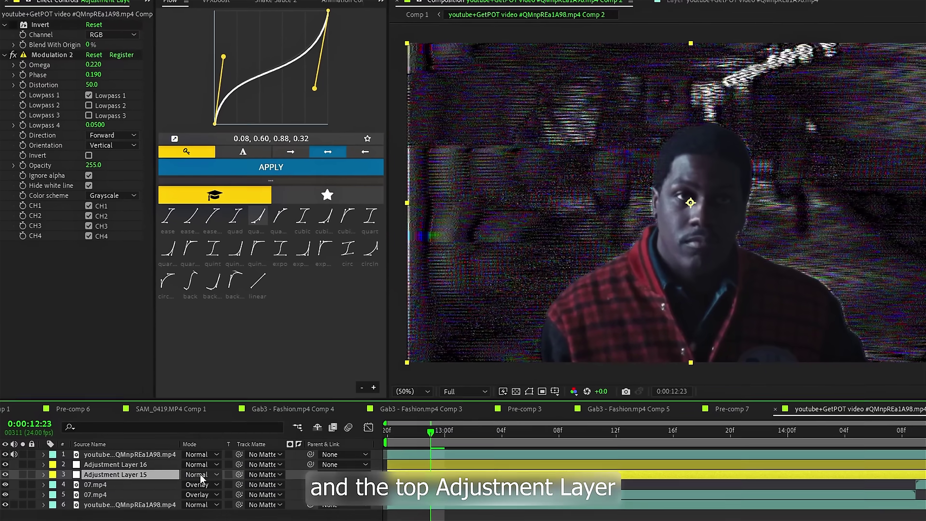
left_click(217, 515)
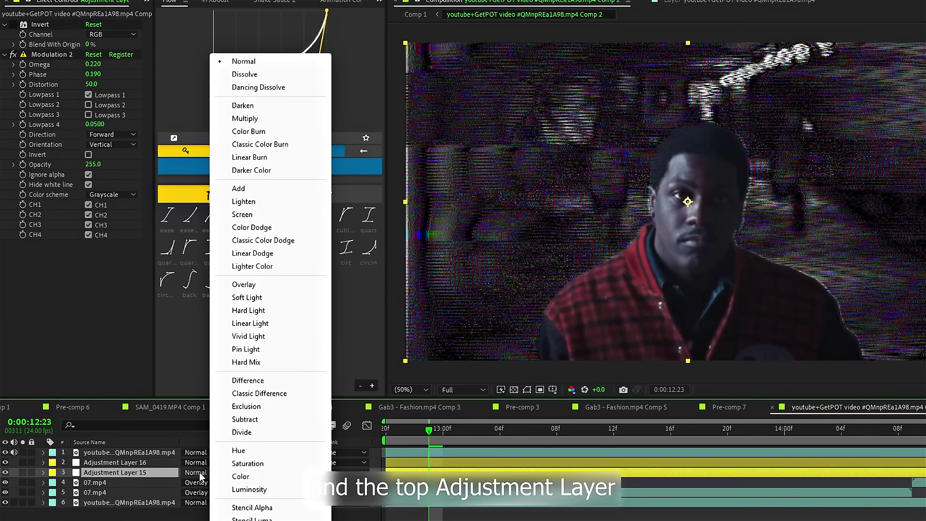
left_click(245, 420)
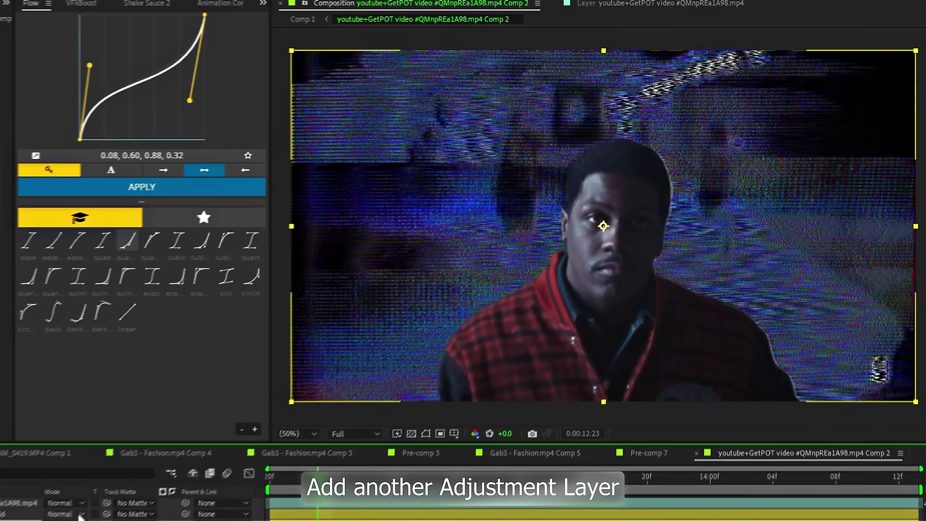
Step: Add an adjustment layer directly beneath the cutout clip and apply CC Lens with Size 102 and Convergence 53
left_click(49, 480)
key("ctrl+alt+y")
key("ctrl+space")
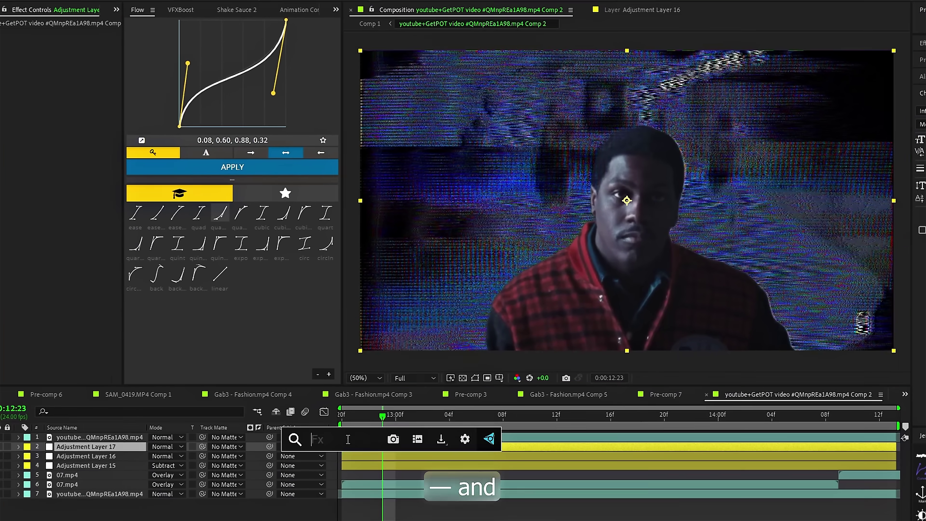
type("cc len")
left_click(417, 463)
Step: Apply uni.Edge Glow to the adjustment layer that holds CC Lens
key("ctrl+space")
type("uni")
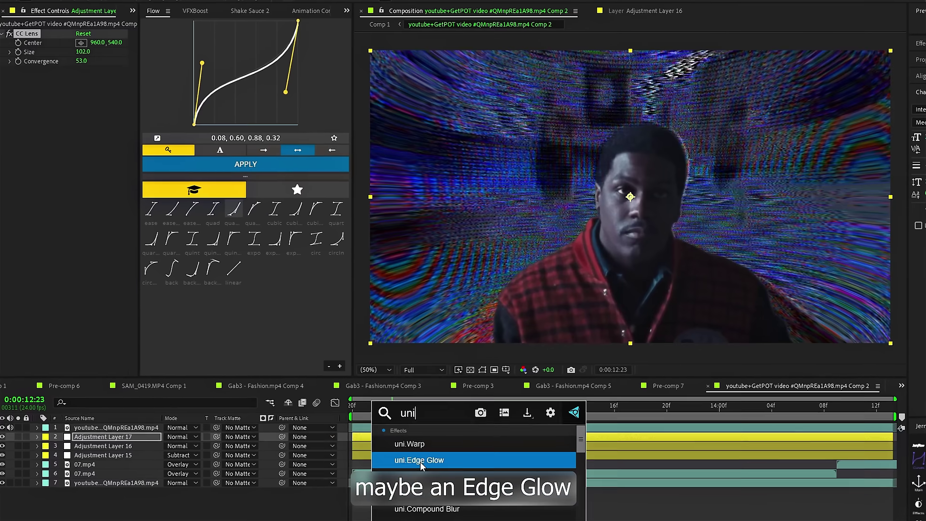
left_click(421, 462)
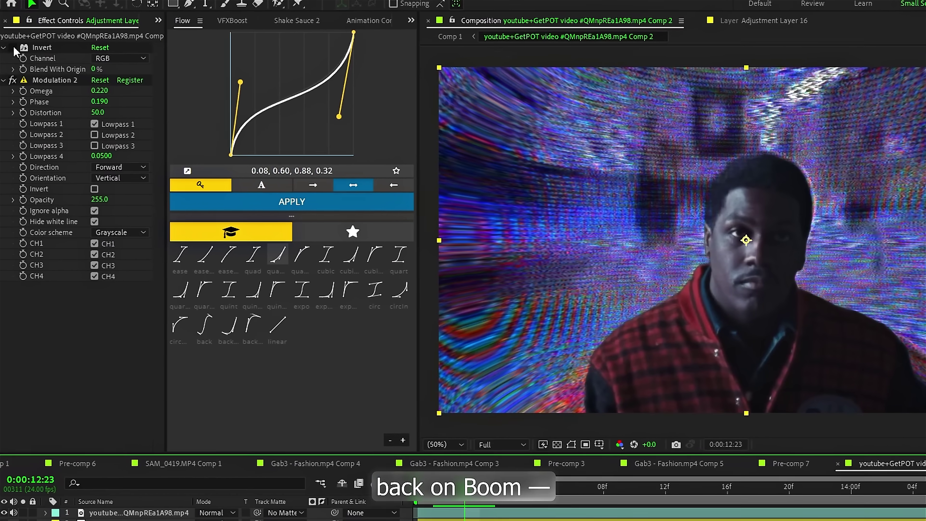
Step: Set the blending mode of the rotoscoped cutout clip to Overlay
left_click(139, 513)
left_click(215, 513)
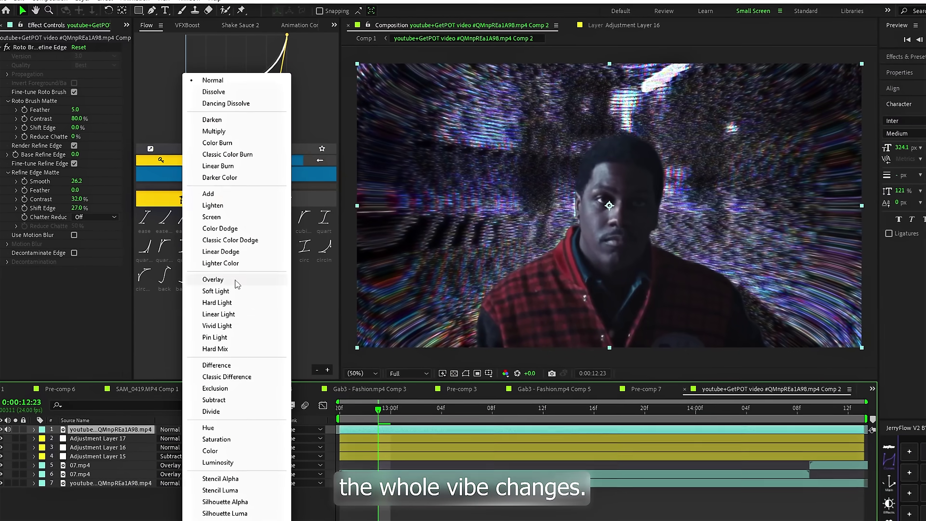
left_click(237, 283)
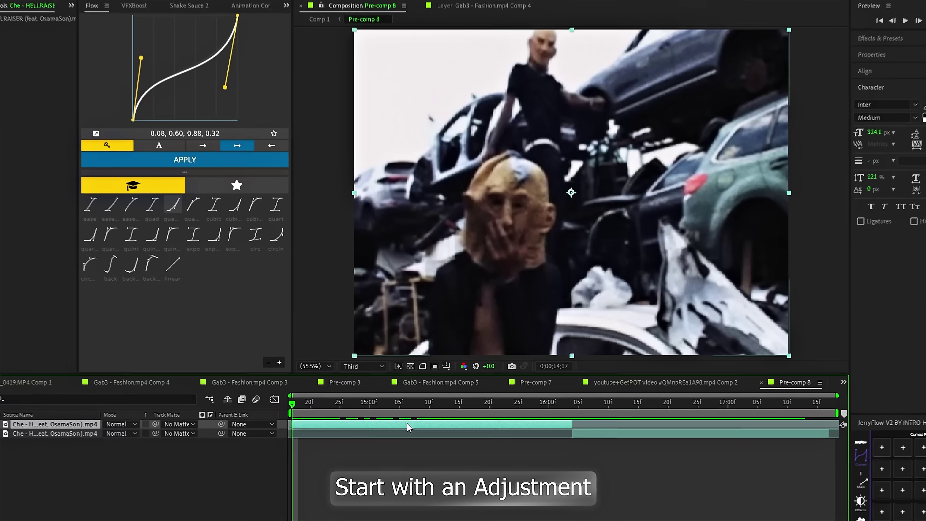
Step: Add an adjustment layer above the two scrapyard clips and apply Noise at 21%
key("ctrl+alt+y")
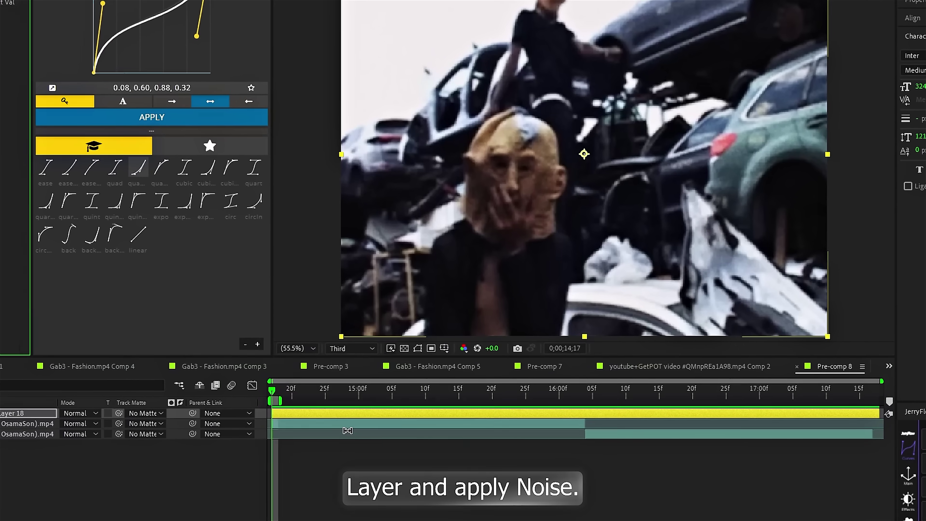
left_click(374, 513)
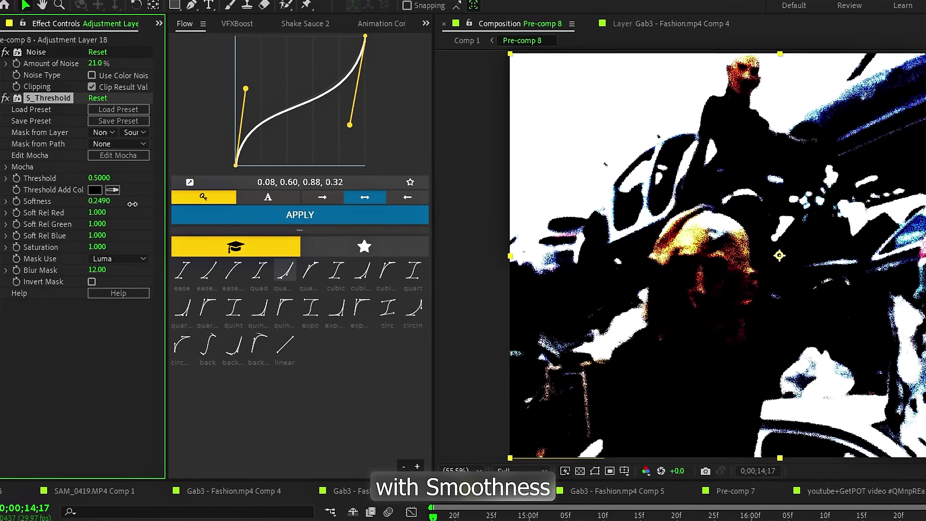
Step: Set S_Threshold's Softness to 0.2720 and Soft Rel Red to 3.600, and reduce the Bend of the FishEye Warp
left_click_drag(133, 204, 147, 203)
left_click_drag(97, 213, 144, 213)
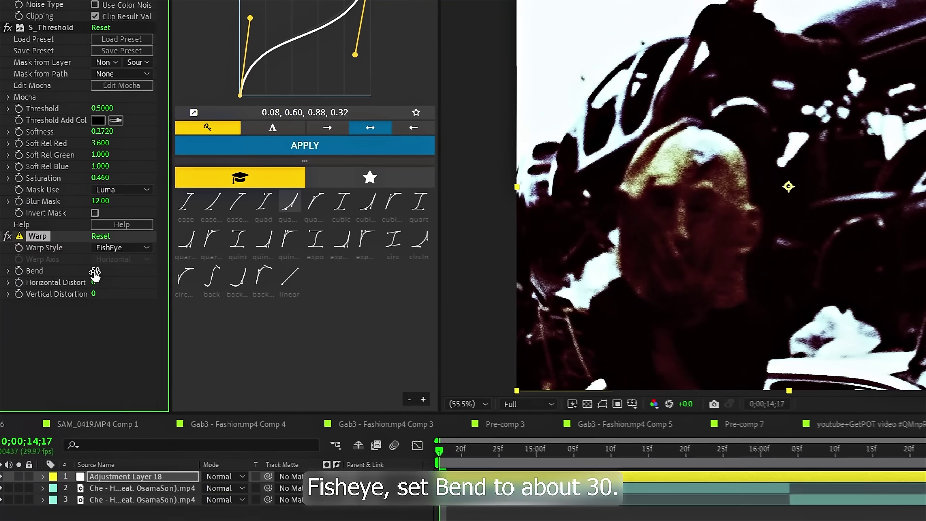
left_click_drag(95, 273, 85, 273)
Step: Apply the basic Threshold effect to the adjustment layer segment that starts at 0;00;15;25
left_click_drag(439, 451, 536, 459)
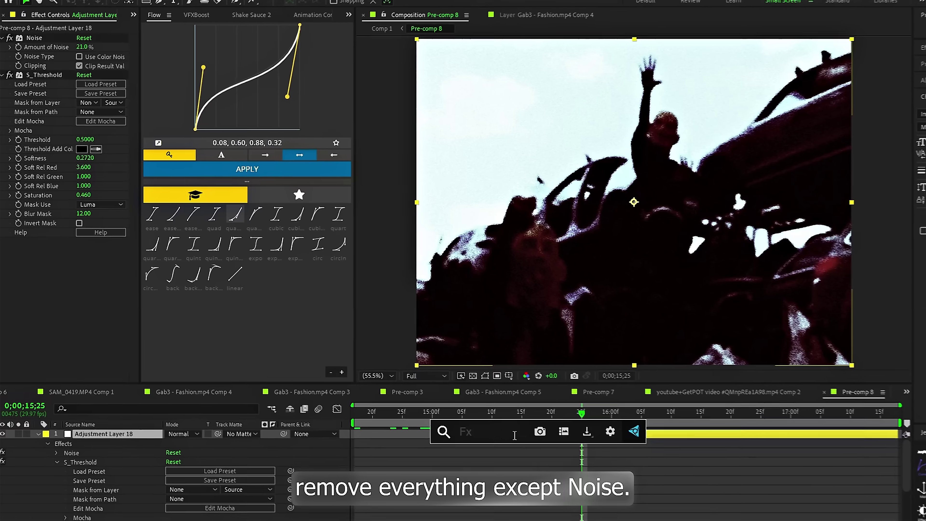
type("r")
key("Return")
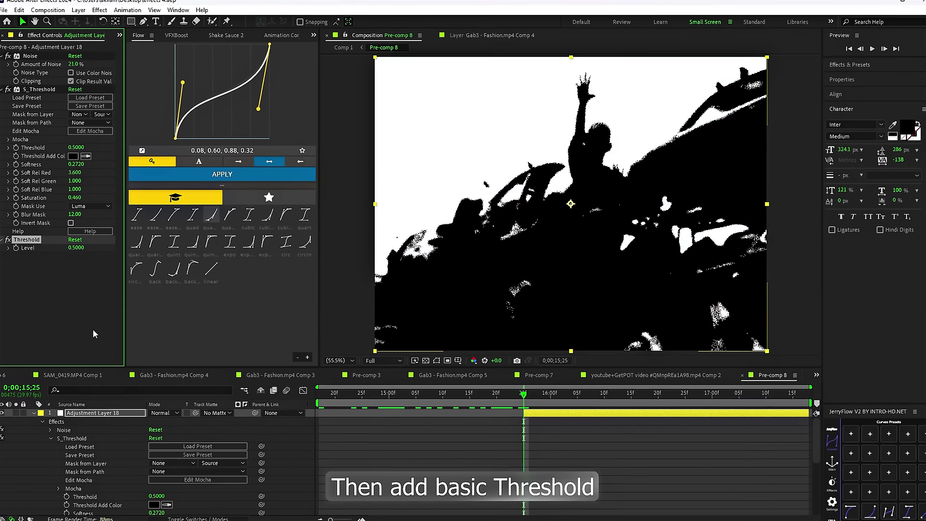